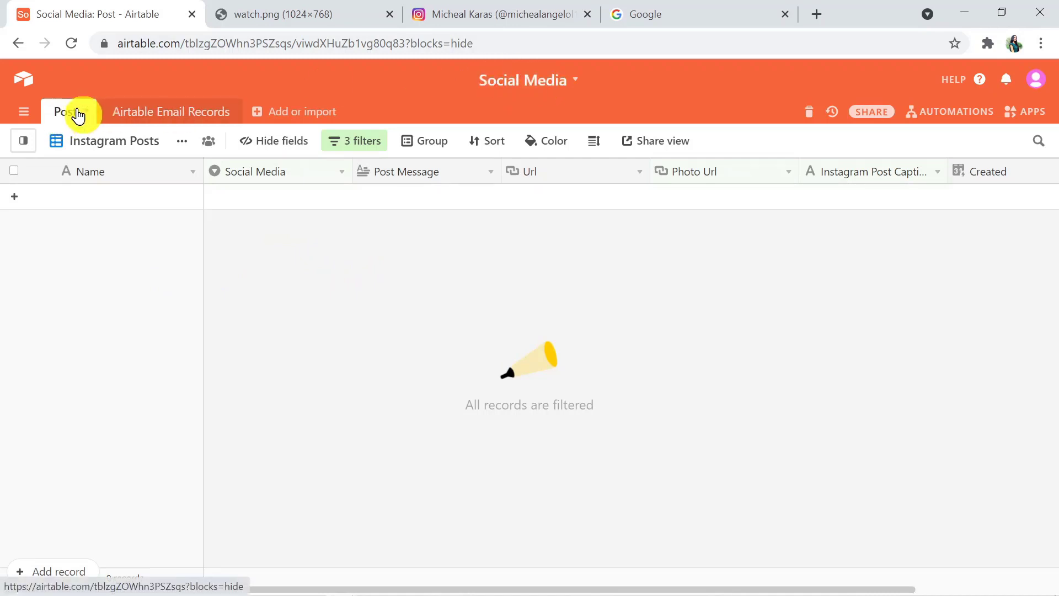
Step: Review the Instagram profile's grid of 79 existing posts
left_click(105, 146)
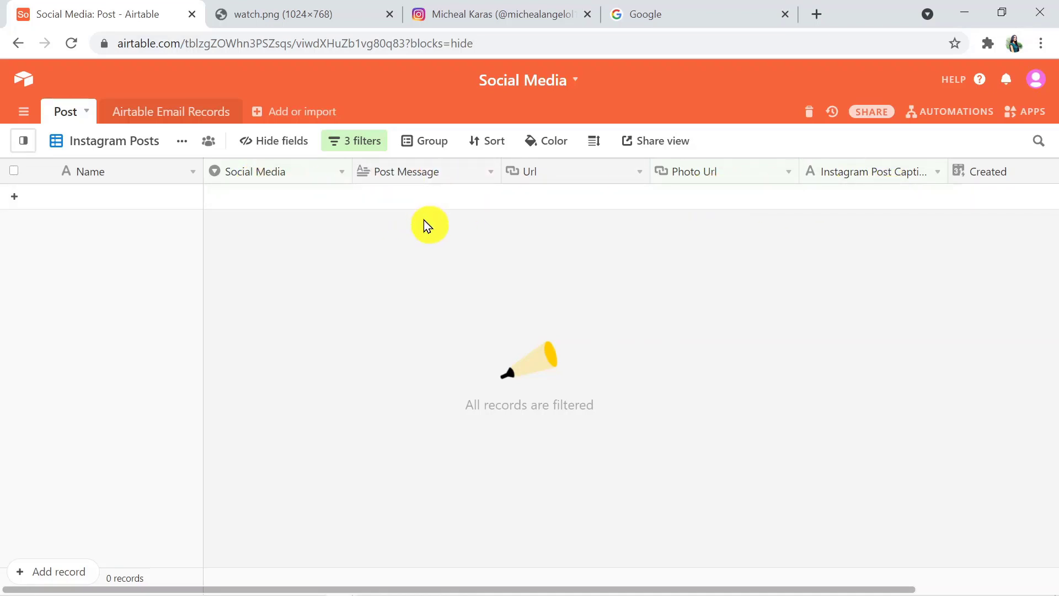
left_click(503, 17)
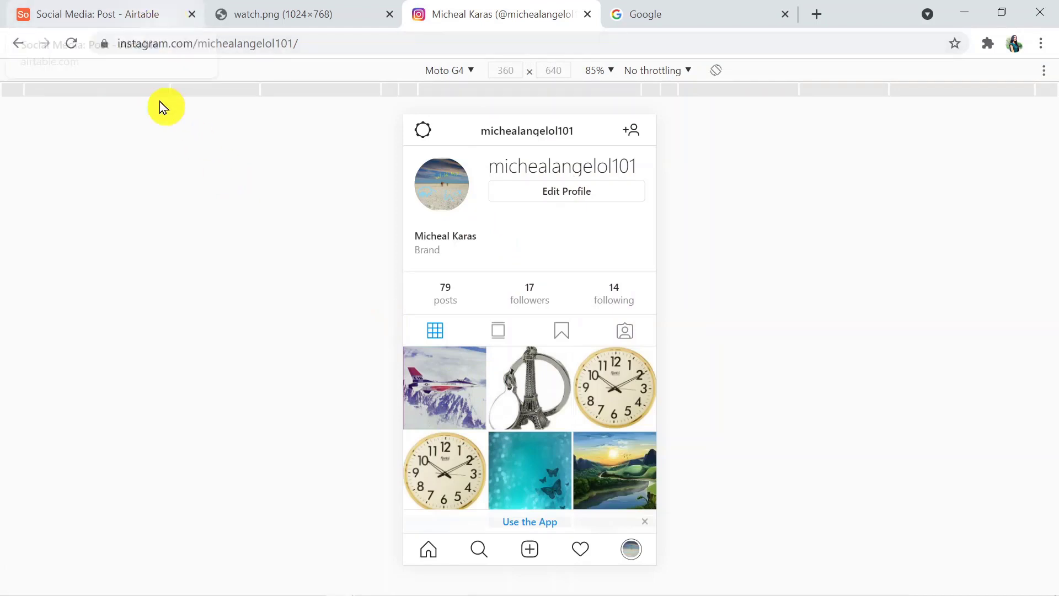
left_click(506, 185)
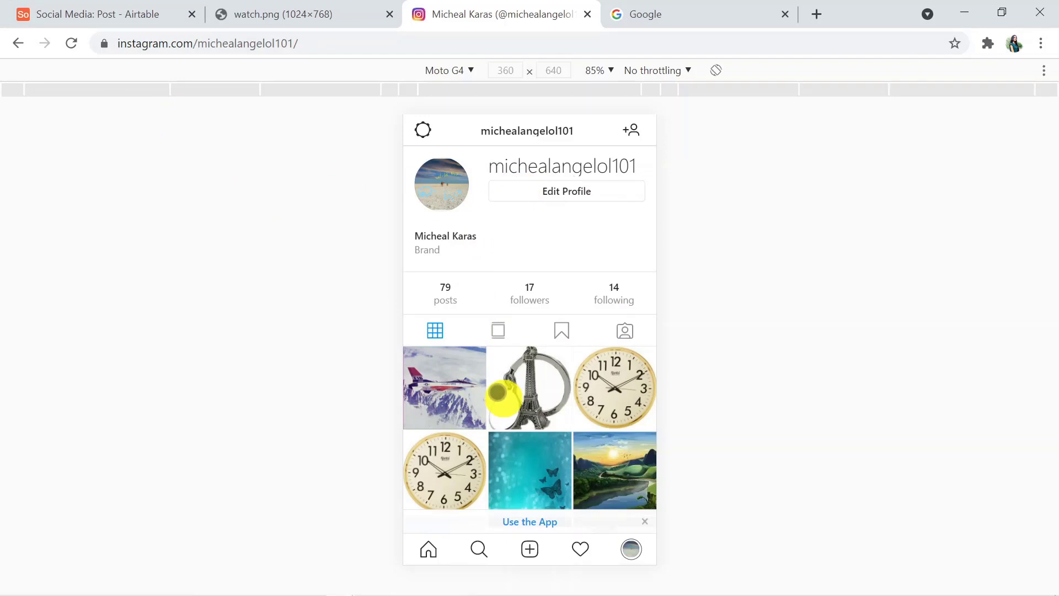
Step: Copy the web address of the watch.png pocket-watch image
left_click(312, 18)
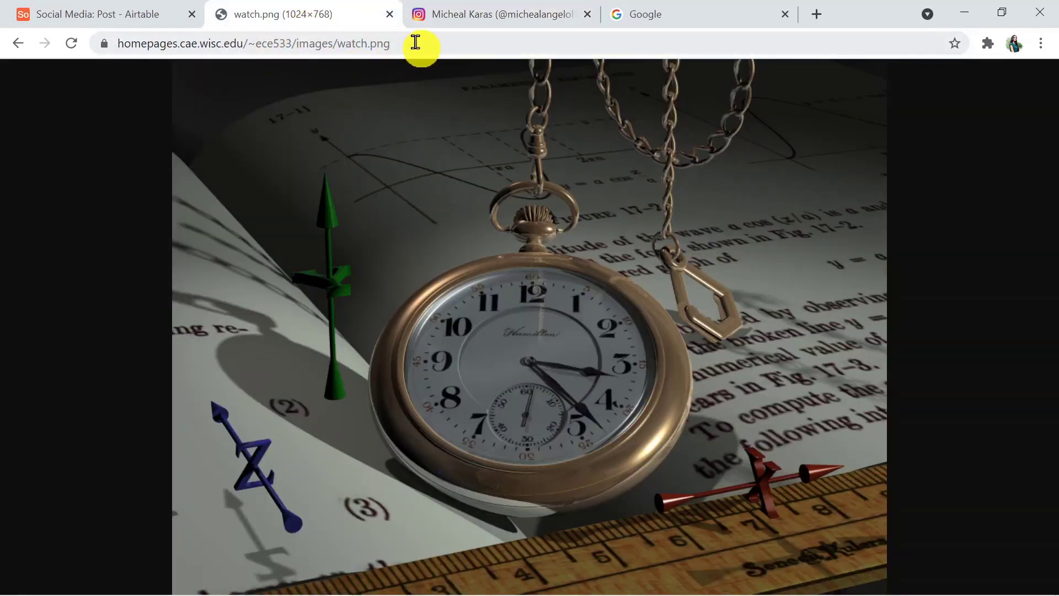
left_click_drag(118, 43, 401, 41)
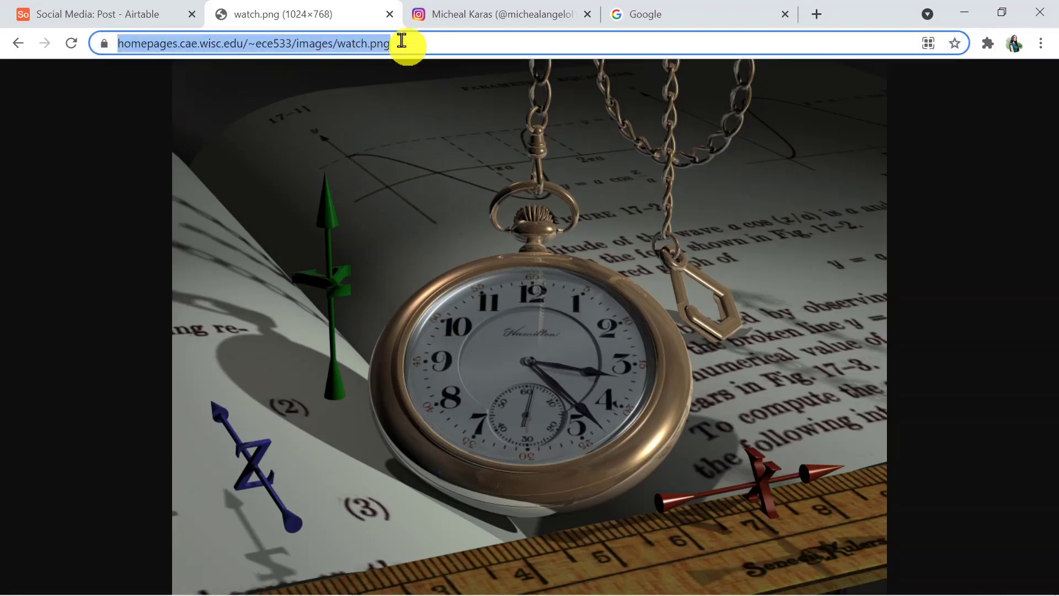
left_click(135, 7)
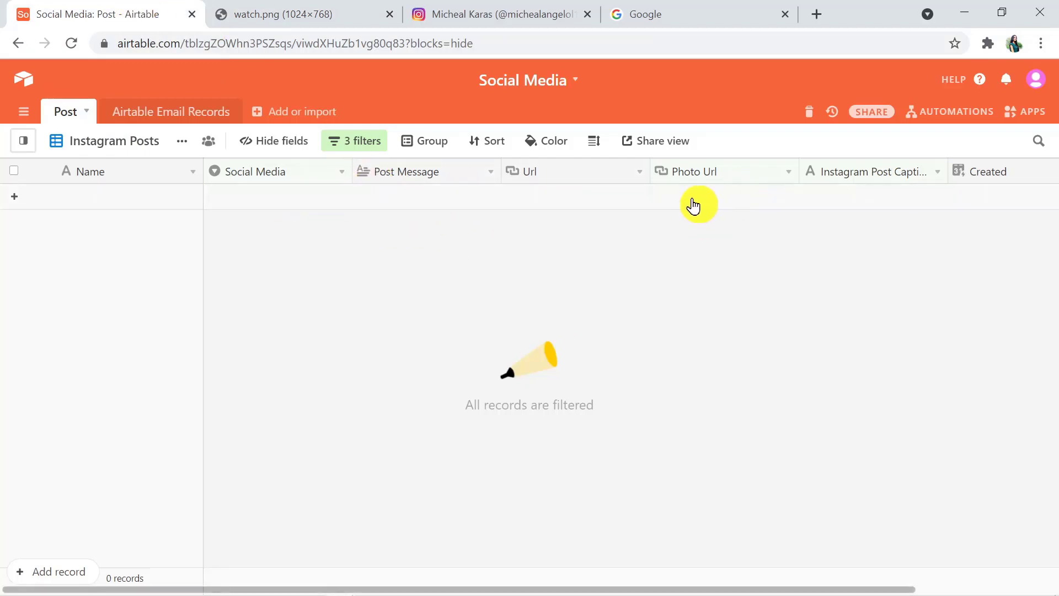
Step: Add a post record with the pocket-watch link as Photo Url and caption 'Watch'
left_click(276, 197)
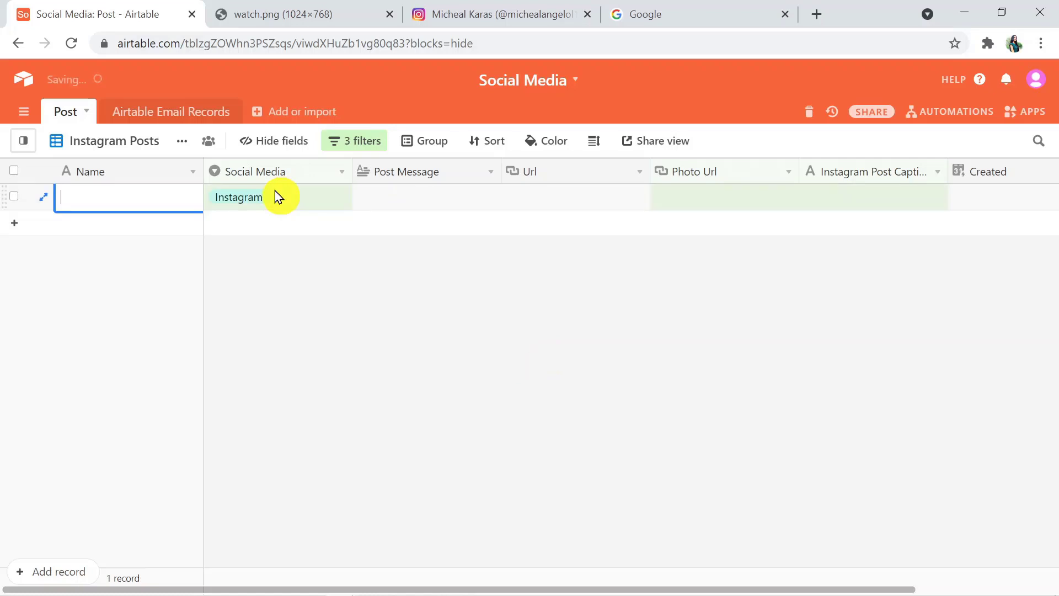
left_click(267, 194)
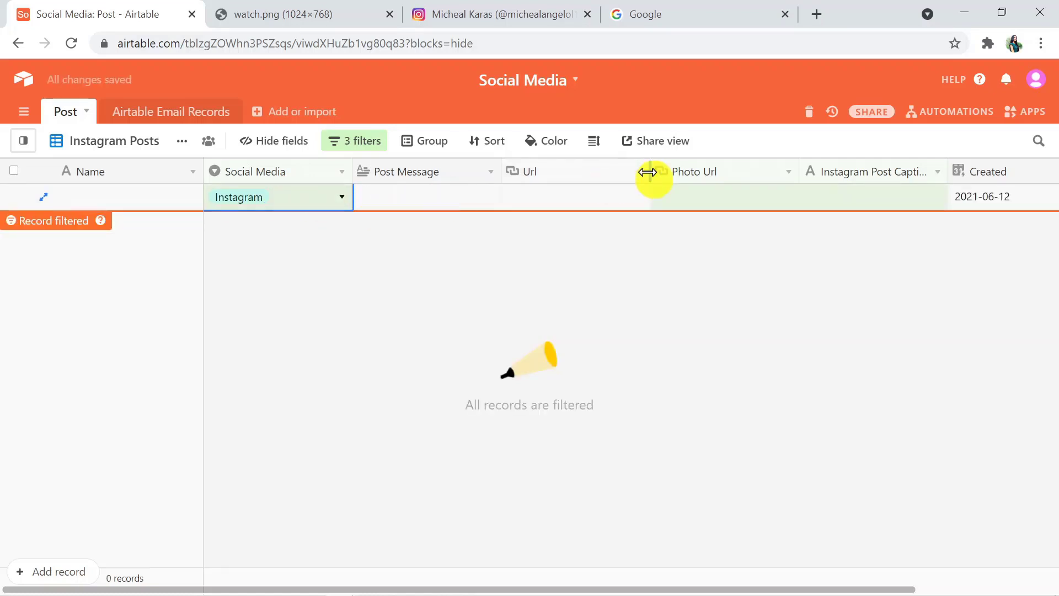
double_click(692, 197)
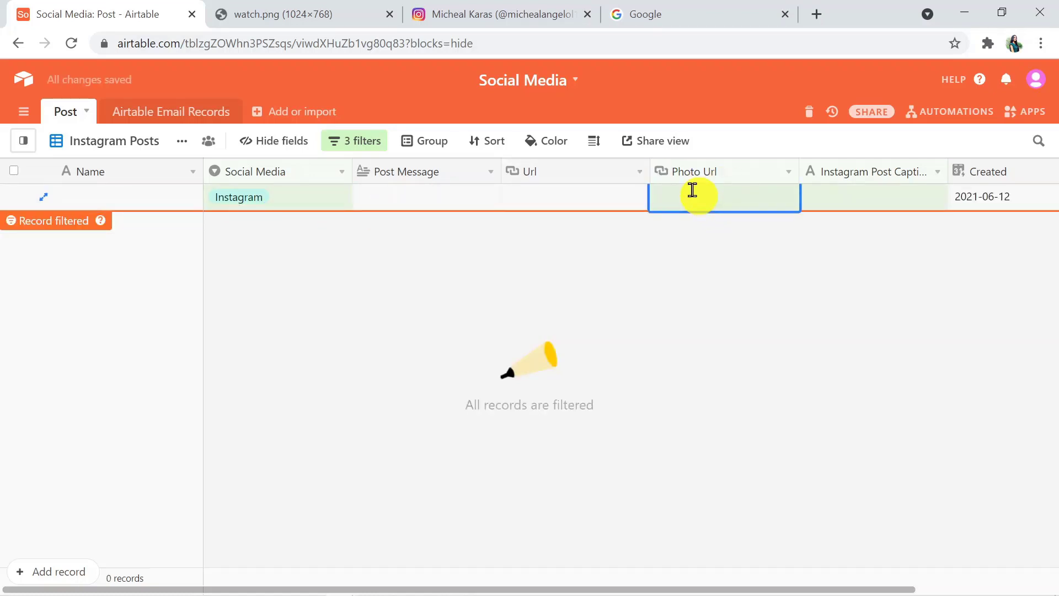
key("ctrl+v")
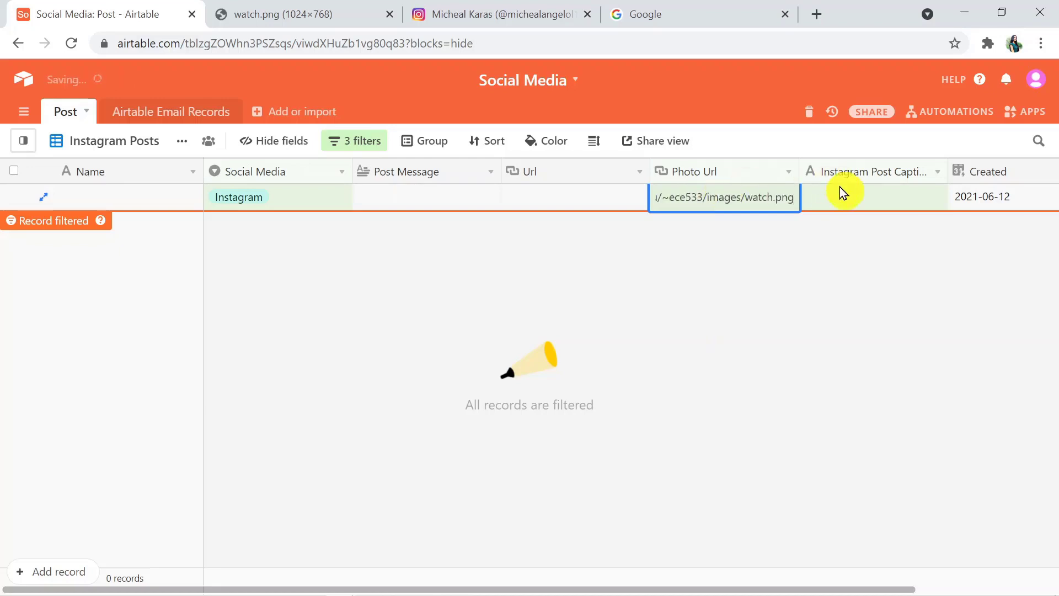
left_click(847, 200)
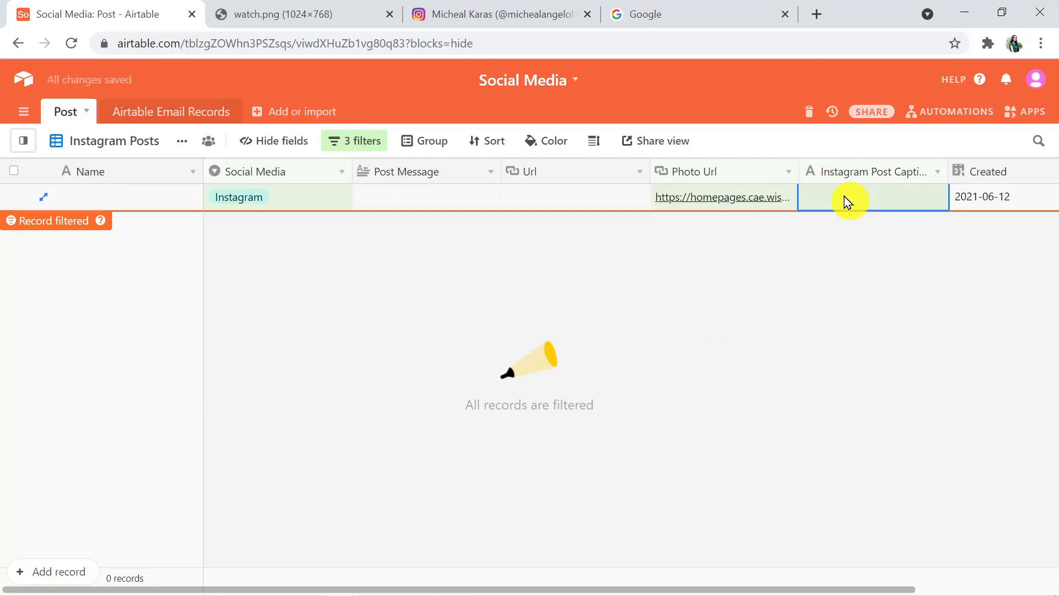
type("Watch")
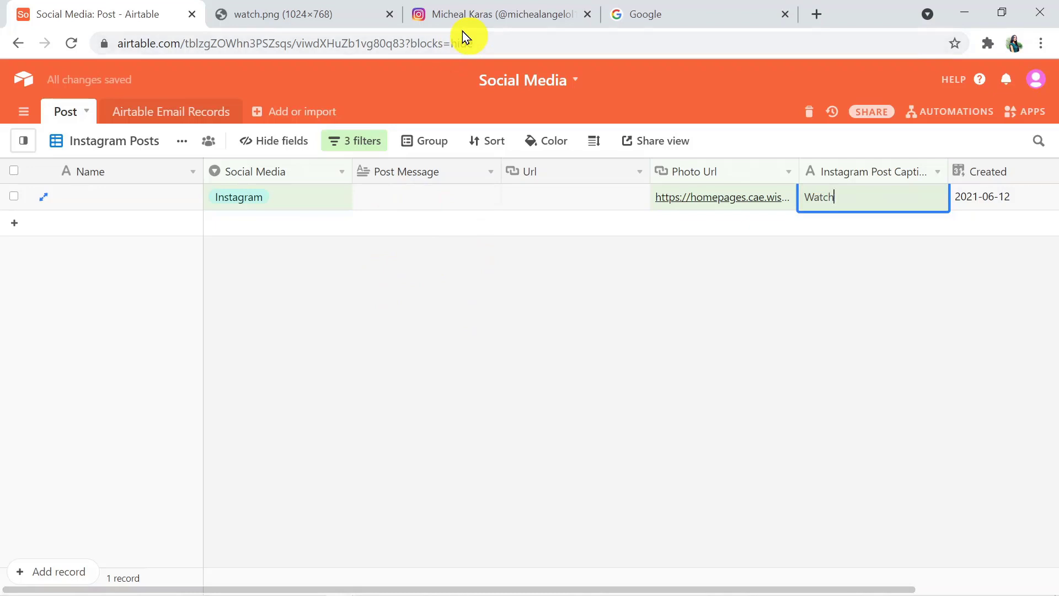
left_click(257, 11)
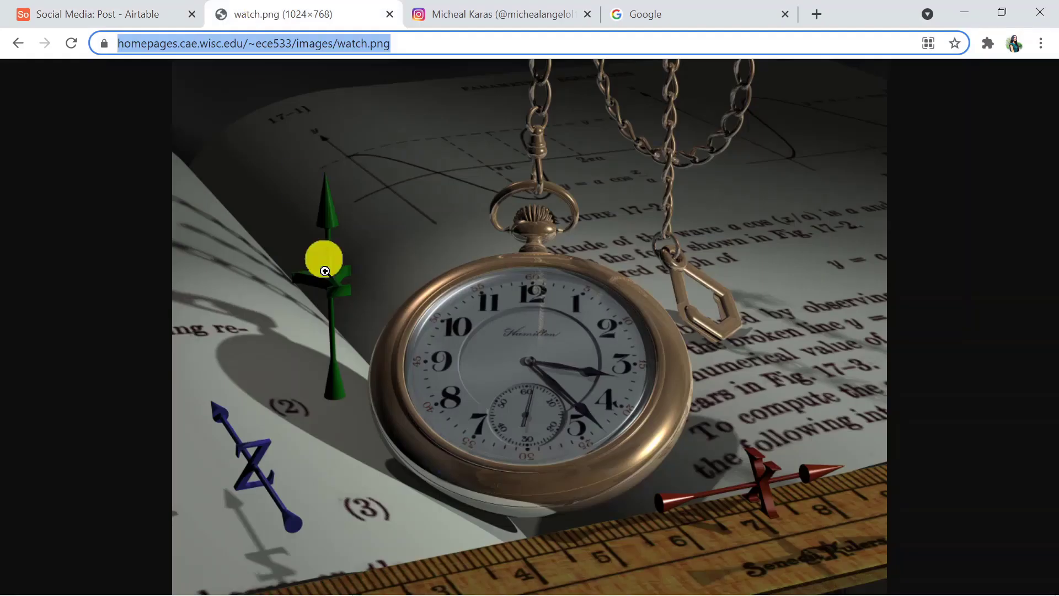
Step: Open the newest Instagram post and check the pocket-watch photo and 'Watch' caption against Airtable
left_click(508, 17)
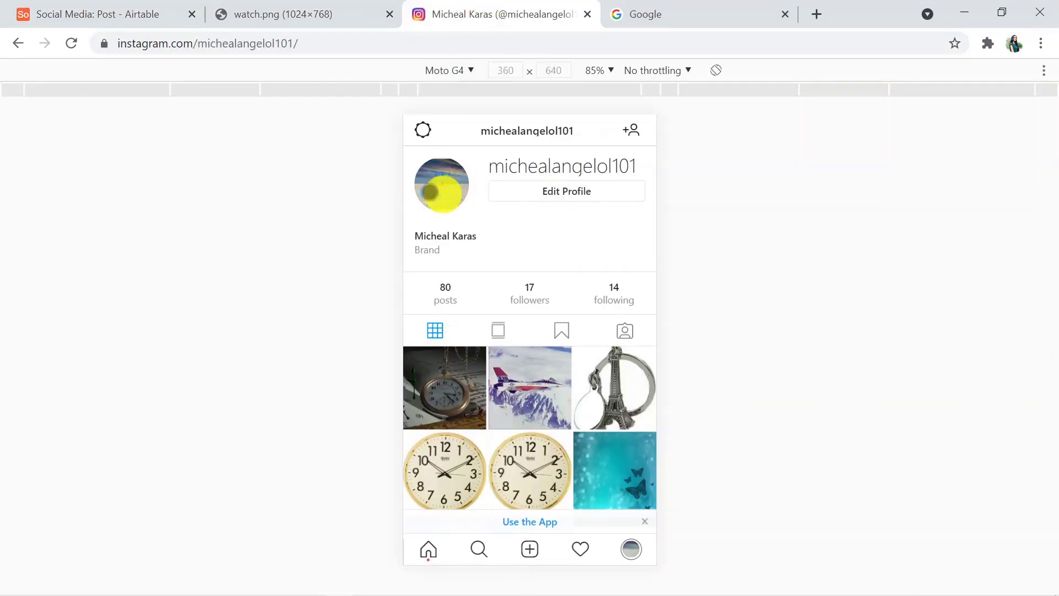
left_click(444, 405)
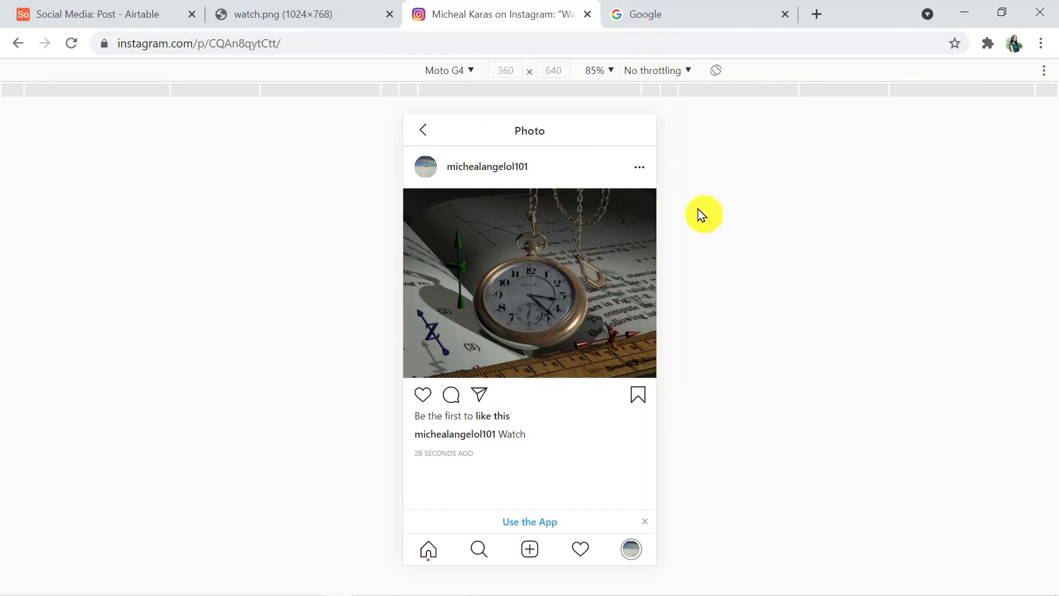
left_click(153, 15)
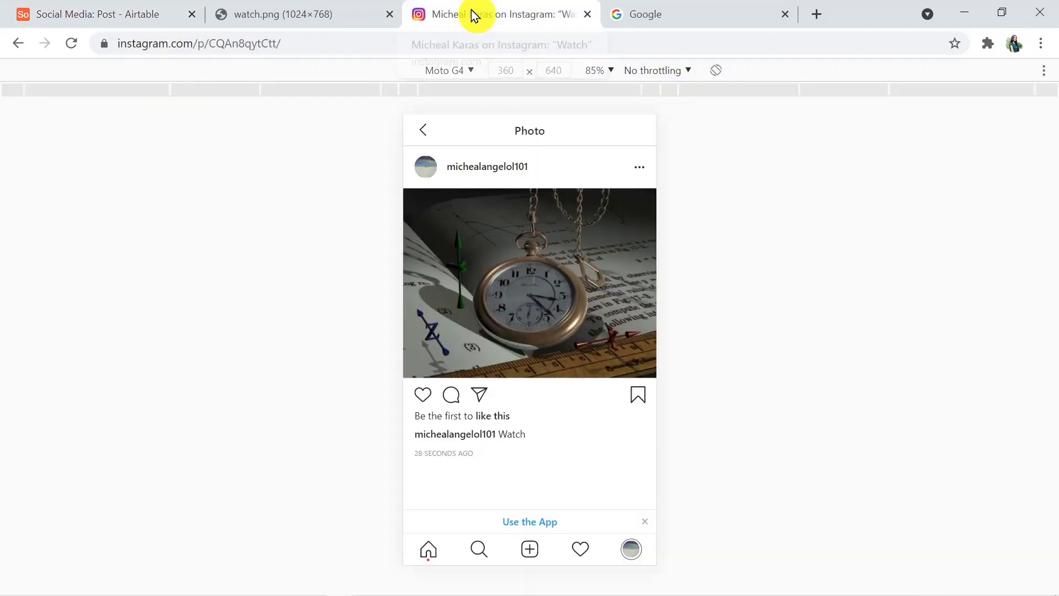
left_click(474, 15)
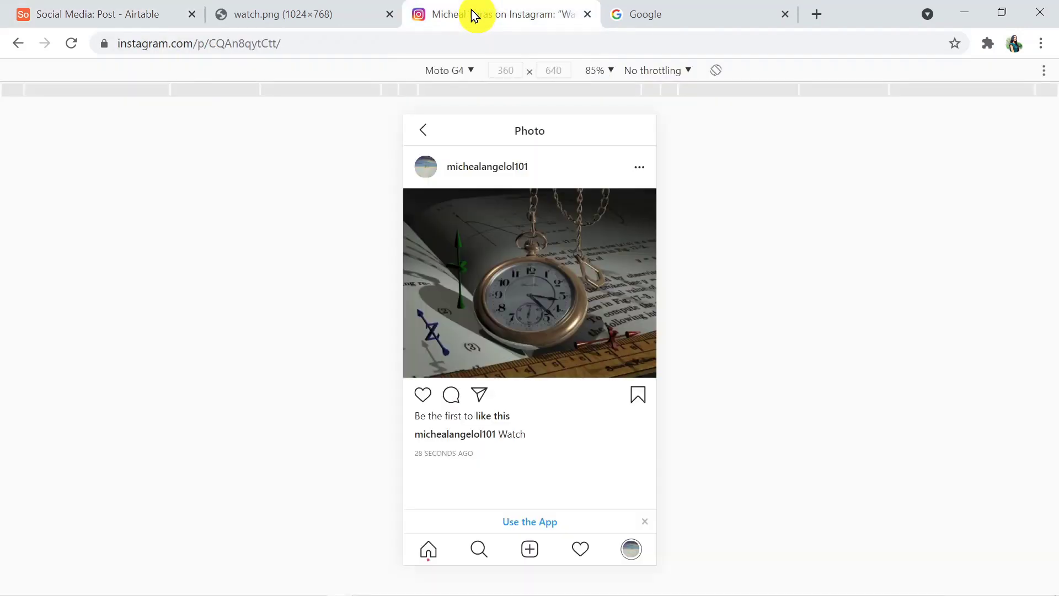
left_click(631, 8)
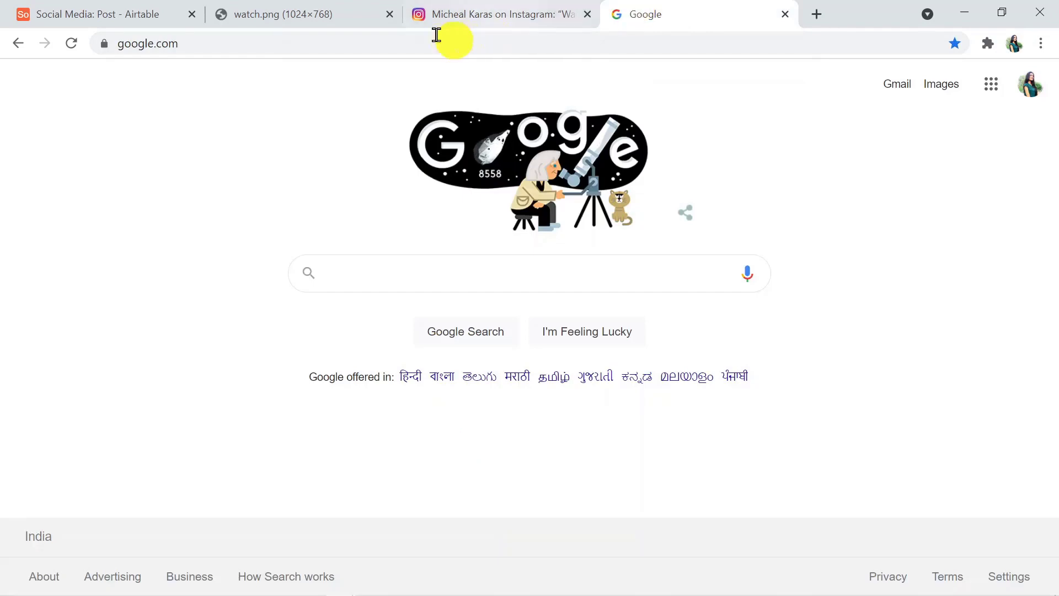
Step: Go to pabbly.com and open the Connect product page from the Products menu
left_click(377, 46)
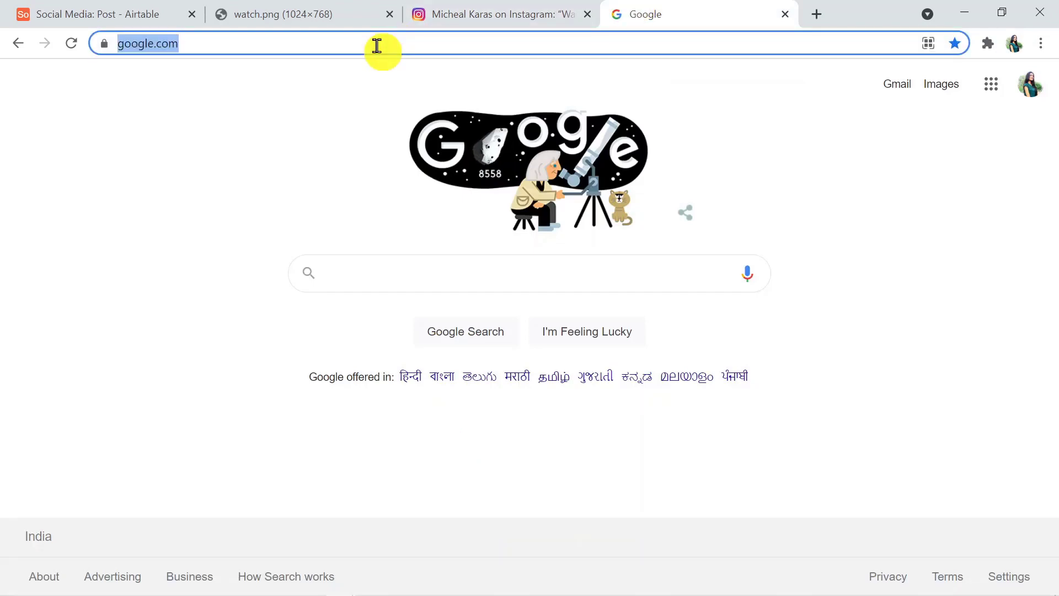
type("pabbly")
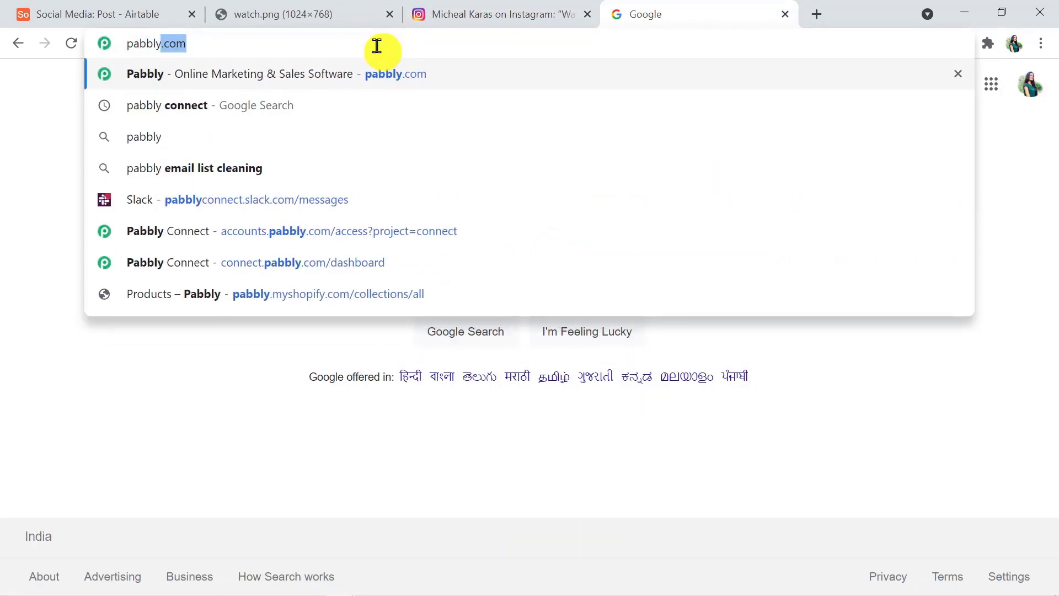
type(".com")
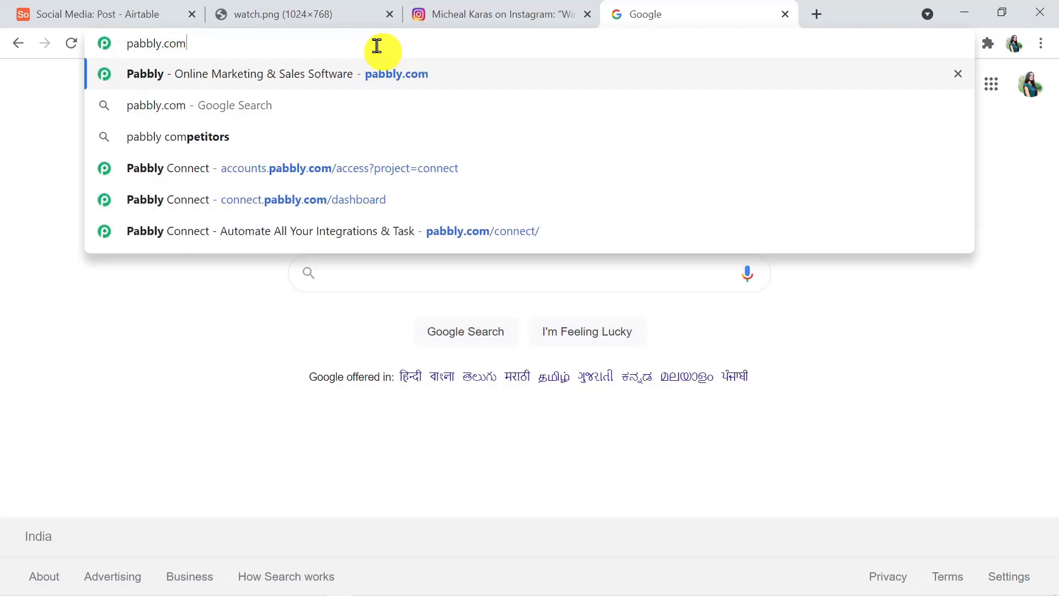
key("Return")
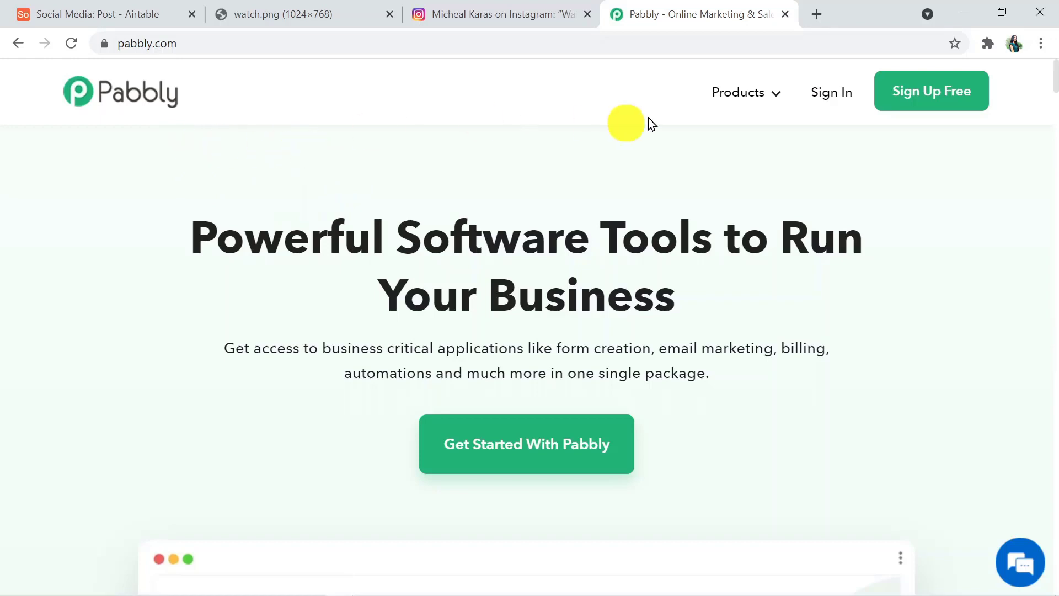
mouse_move(756, 107)
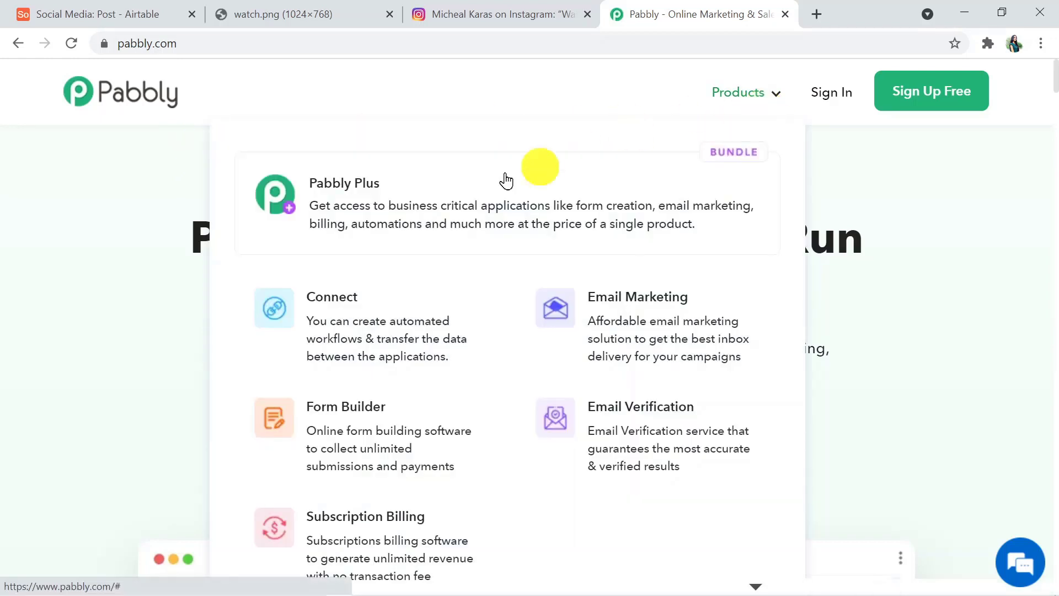
left_click(409, 315)
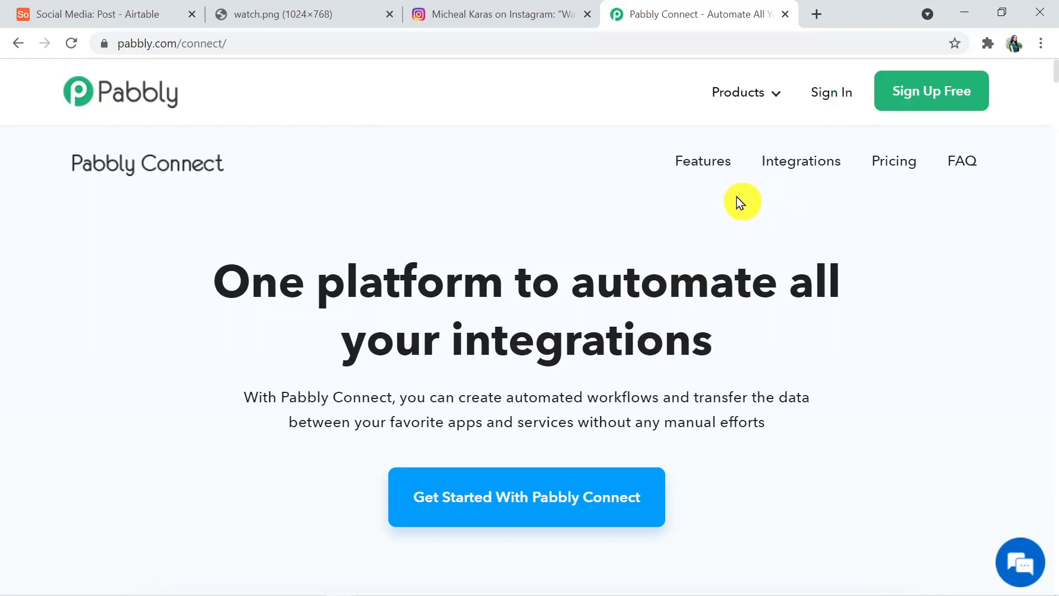
Step: Sign in to Pabbly and open the Connect application's dashboard
left_click(835, 101)
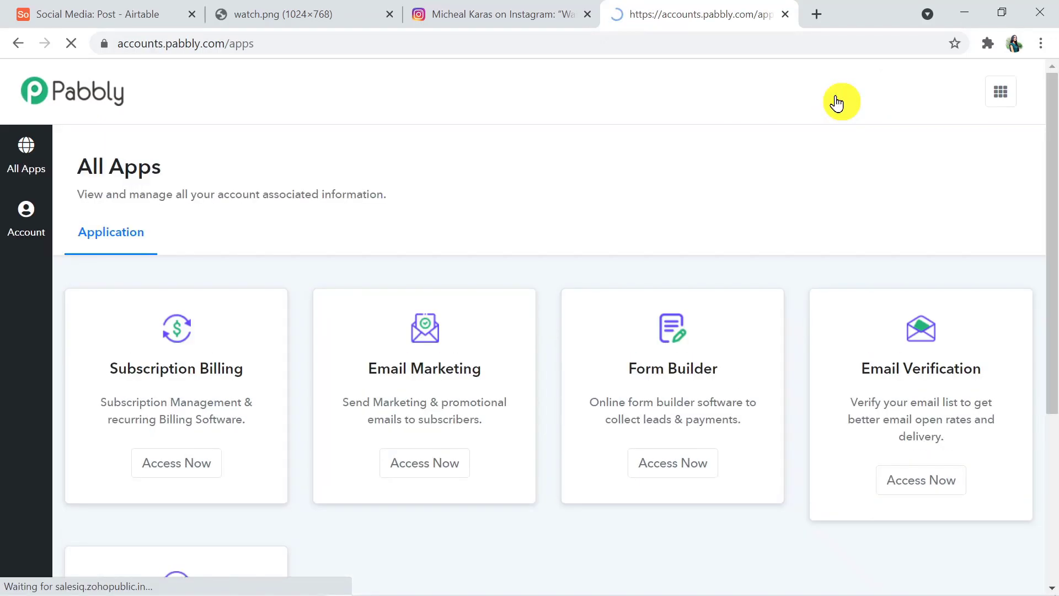
left_click_drag(1051, 206, 1051, 356)
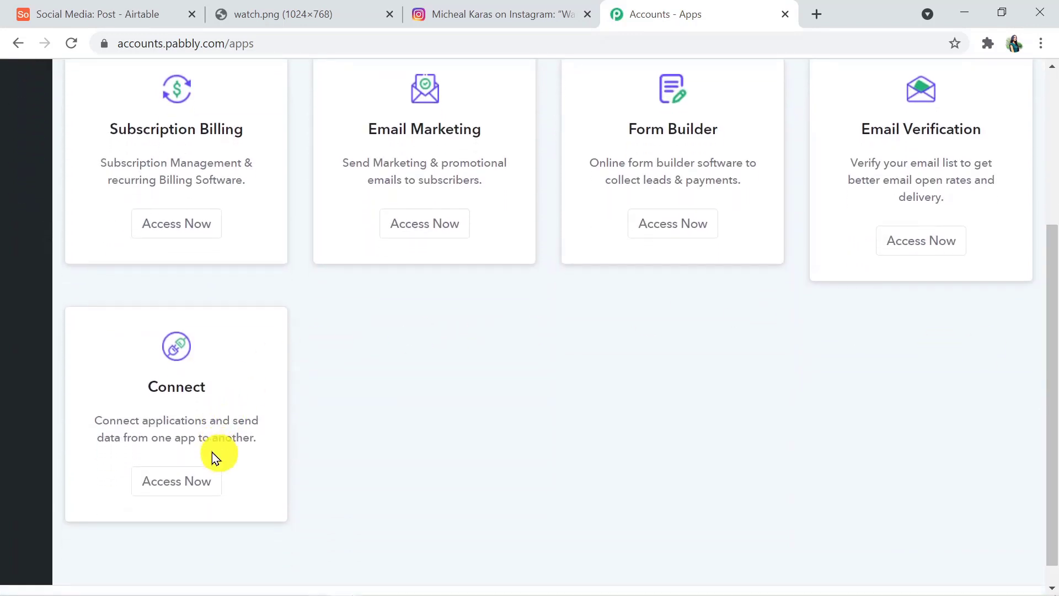
left_click(205, 479)
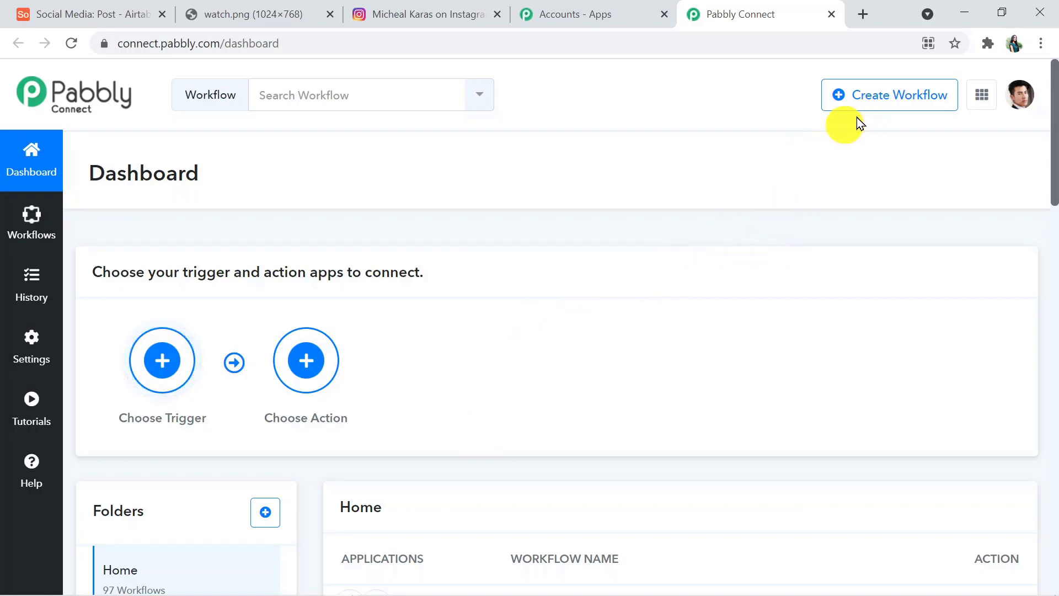
Step: Create a new workflow named 'Airtable to Instagram'
left_click(885, 95)
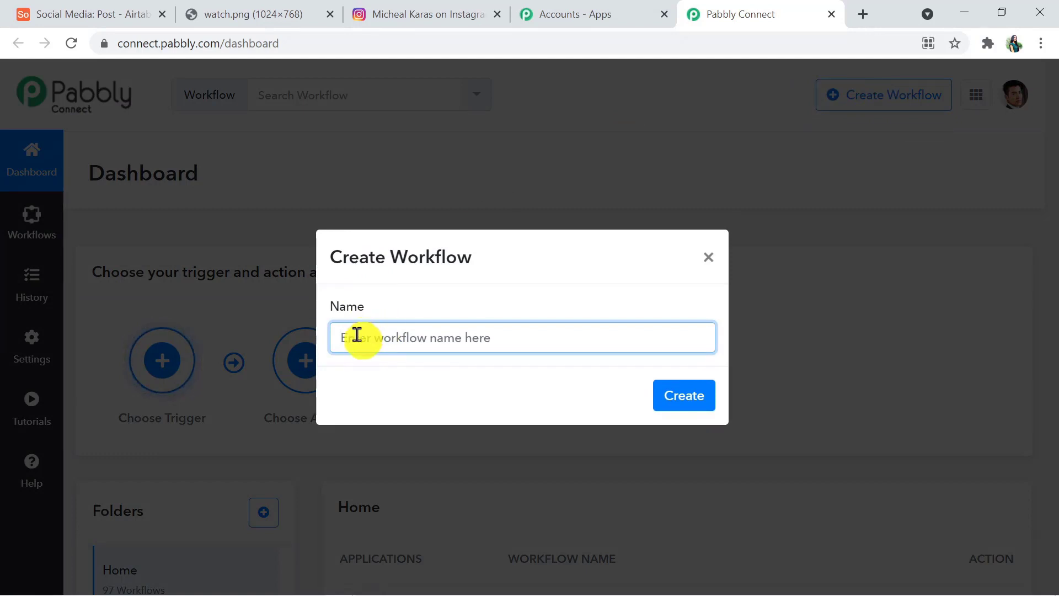
type("Airtable ")
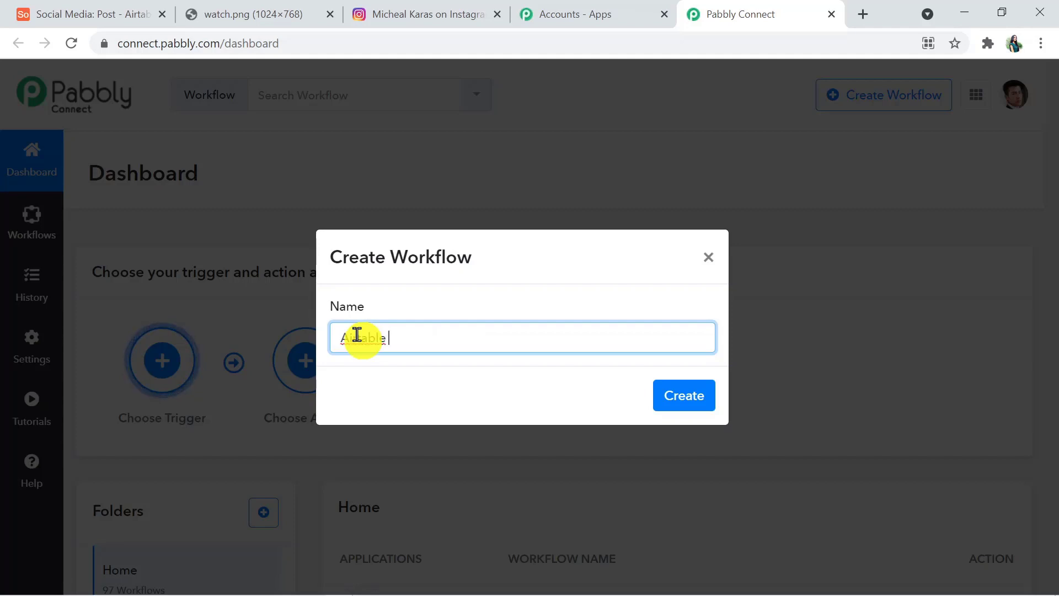
type("to Instagram")
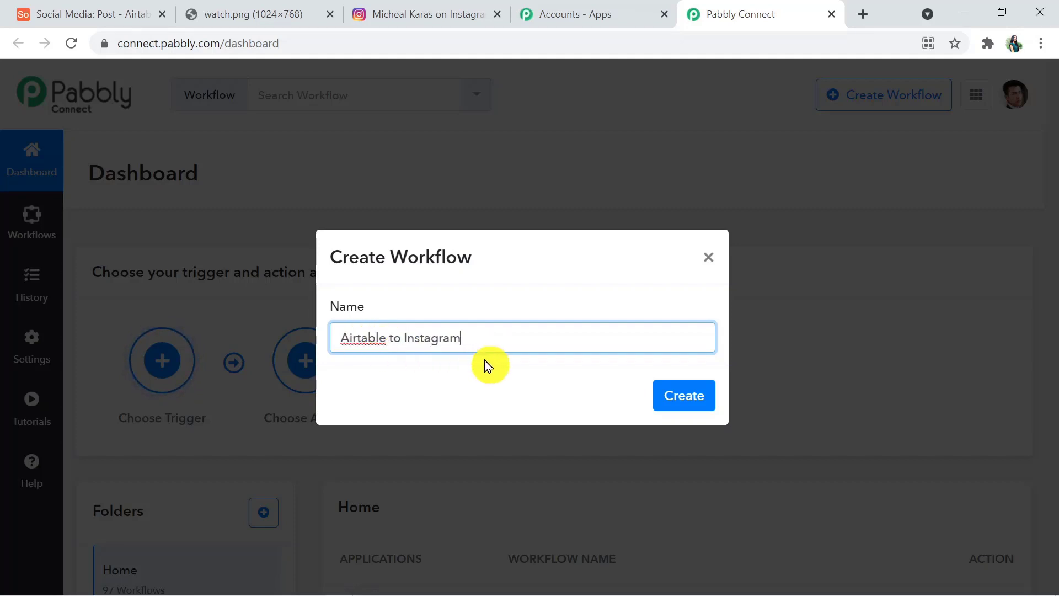
left_click(684, 399)
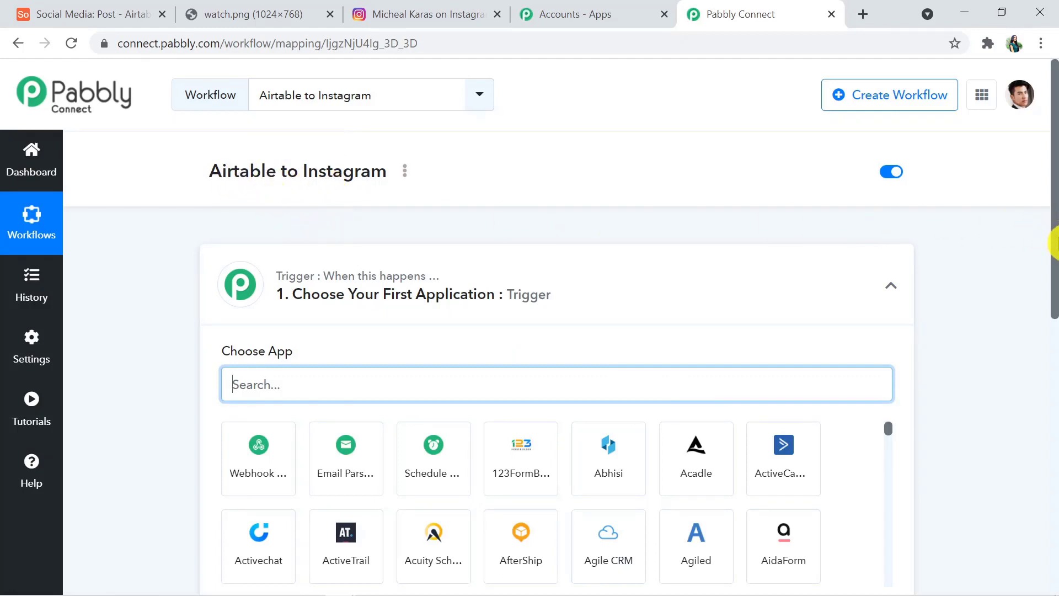
Step: Expand the '2. Choose Your Next Application' action step and scroll through the workflow
left_click_drag(1054, 238, 1054, 262)
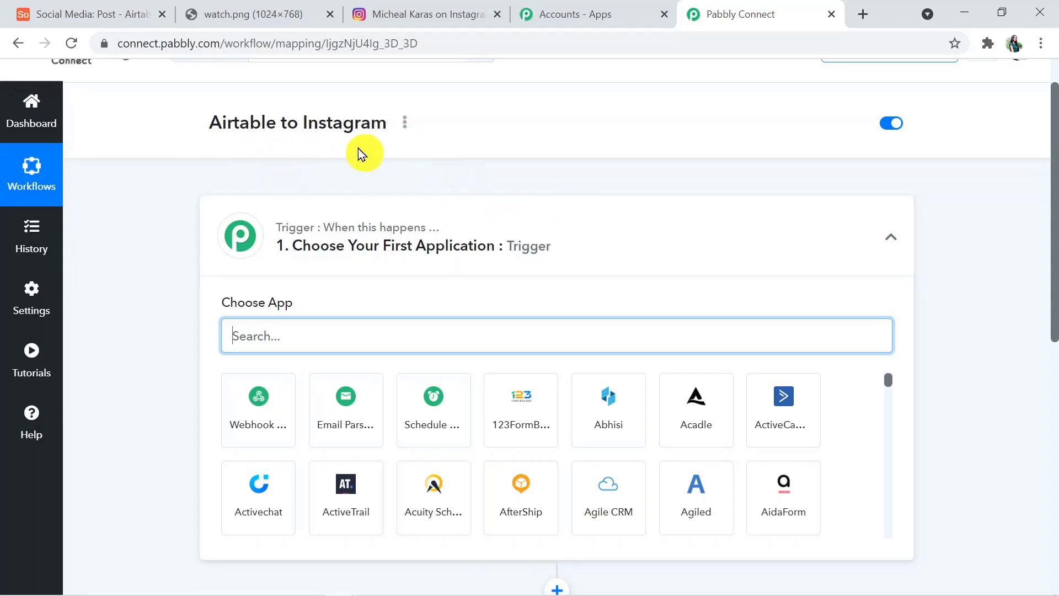
left_click_drag(1055, 204, 1050, 375)
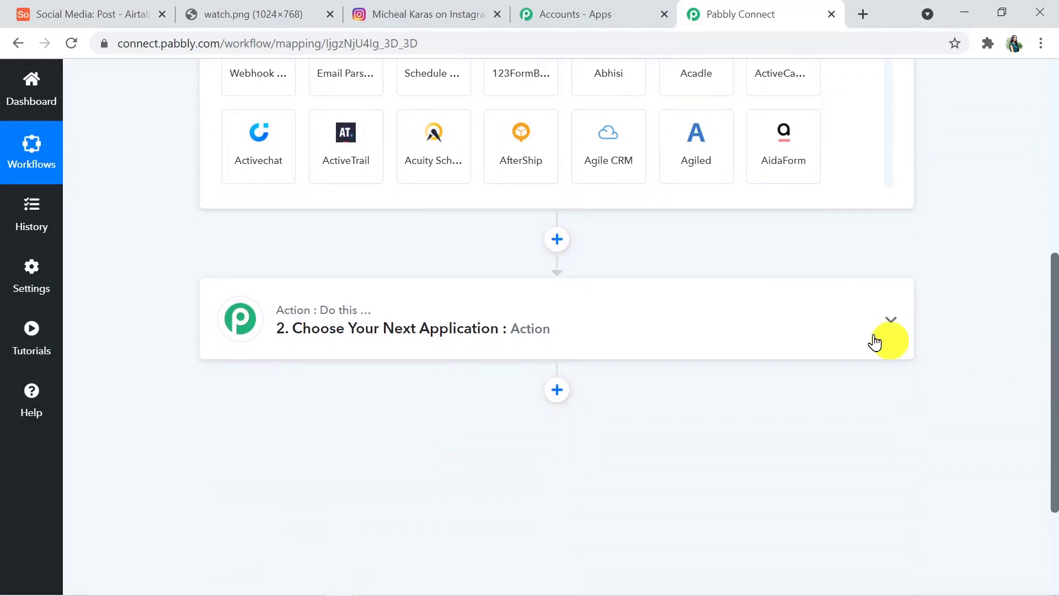
left_click(760, 336)
left_click_drag(1051, 307, 1033, 142)
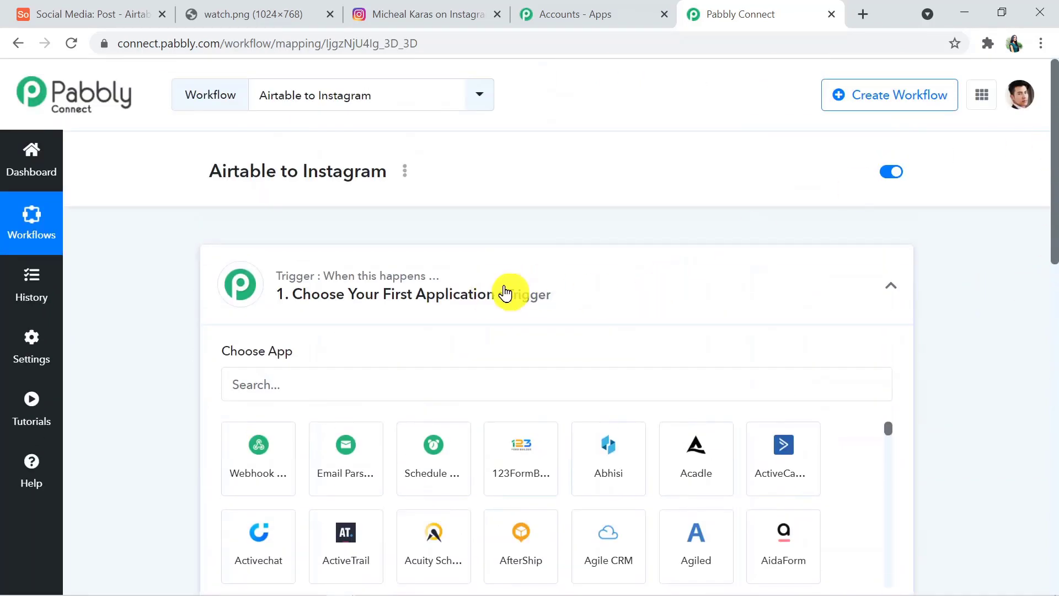
scroll(1053, 215, "down", 5)
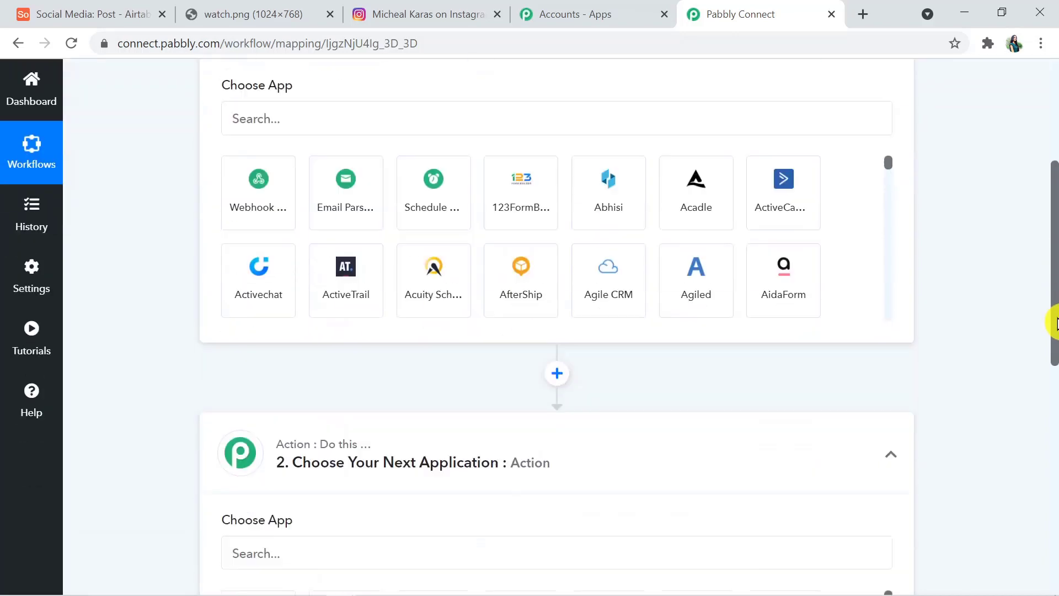
left_click_drag(1053, 297, 1053, 245)
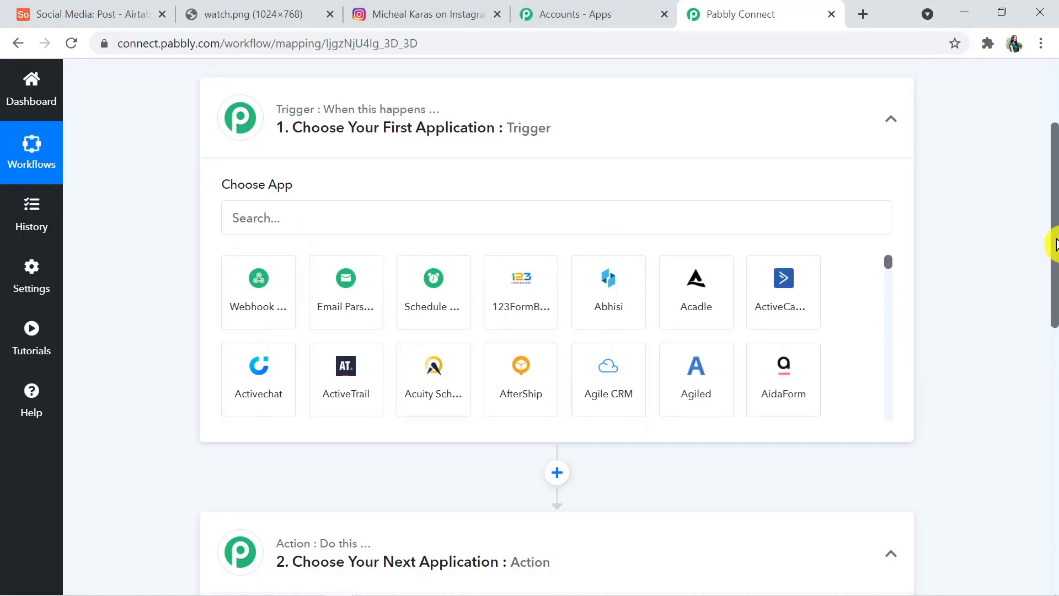
left_click_drag(1054, 245, 1054, 241)
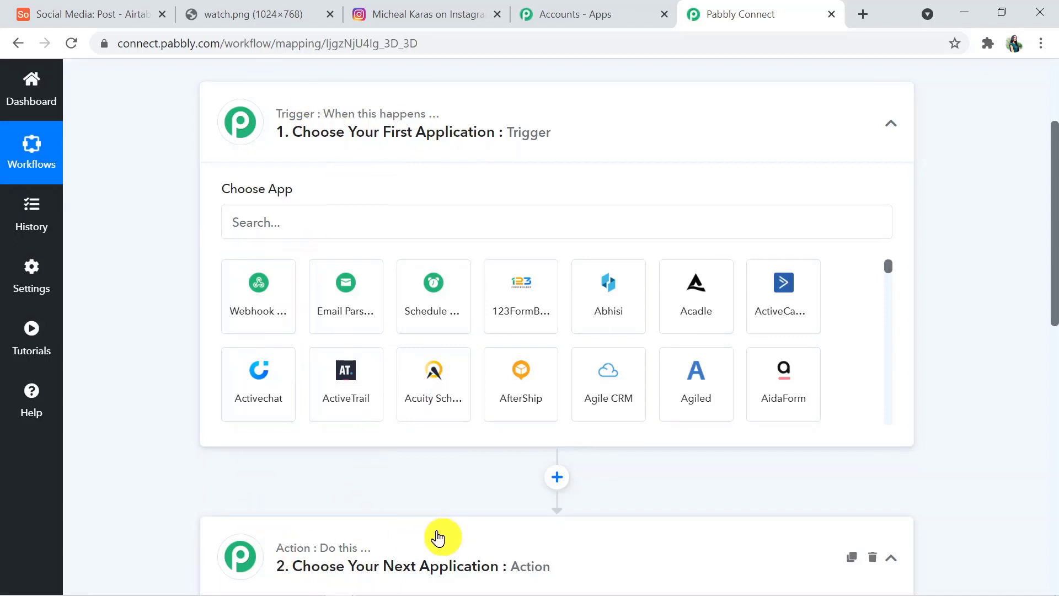
left_click_drag(1055, 216, 1056, 161)
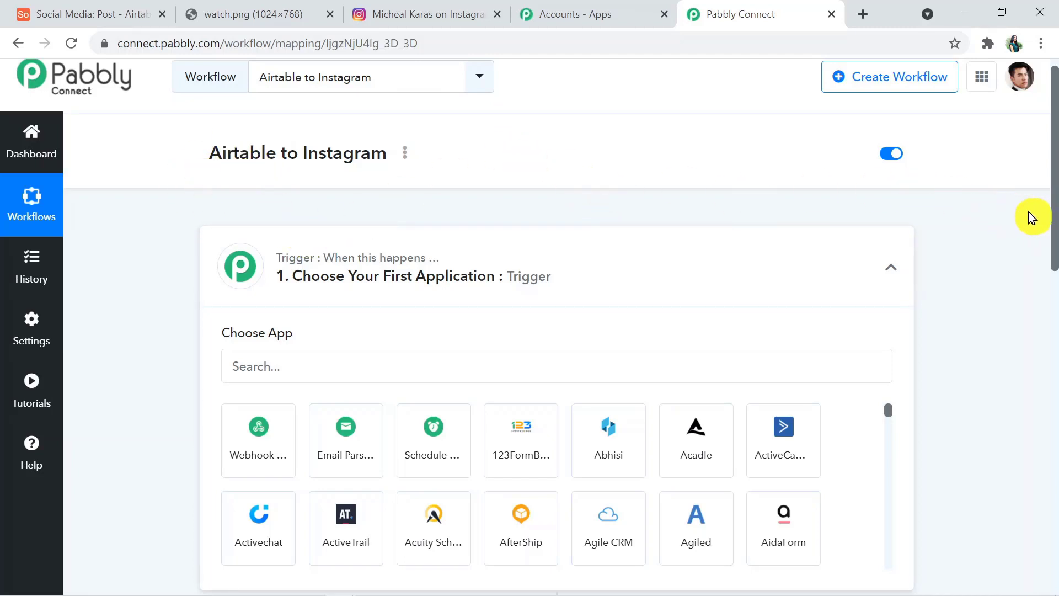
left_click_drag(1053, 219, 1054, 288)
Step: Set the trigger app to Airtable with the New Record in View event
left_click(340, 178)
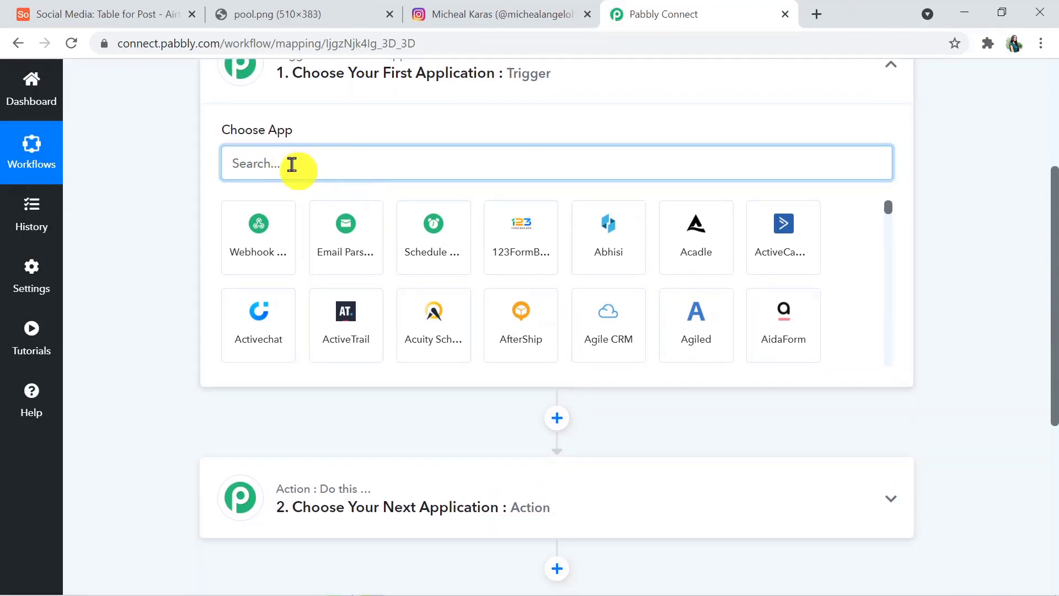
type("airtabl")
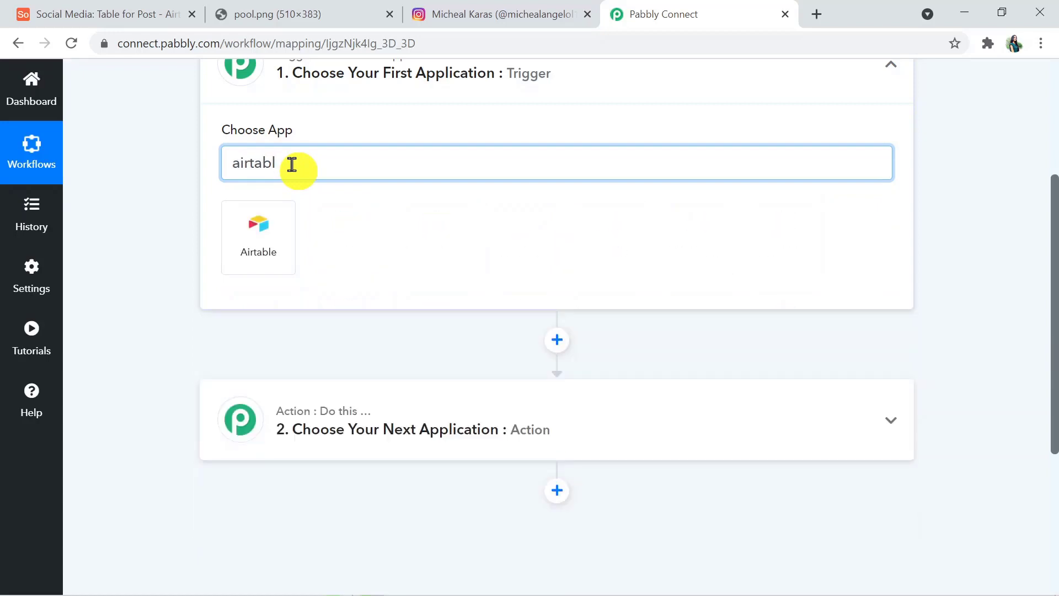
left_click(264, 264)
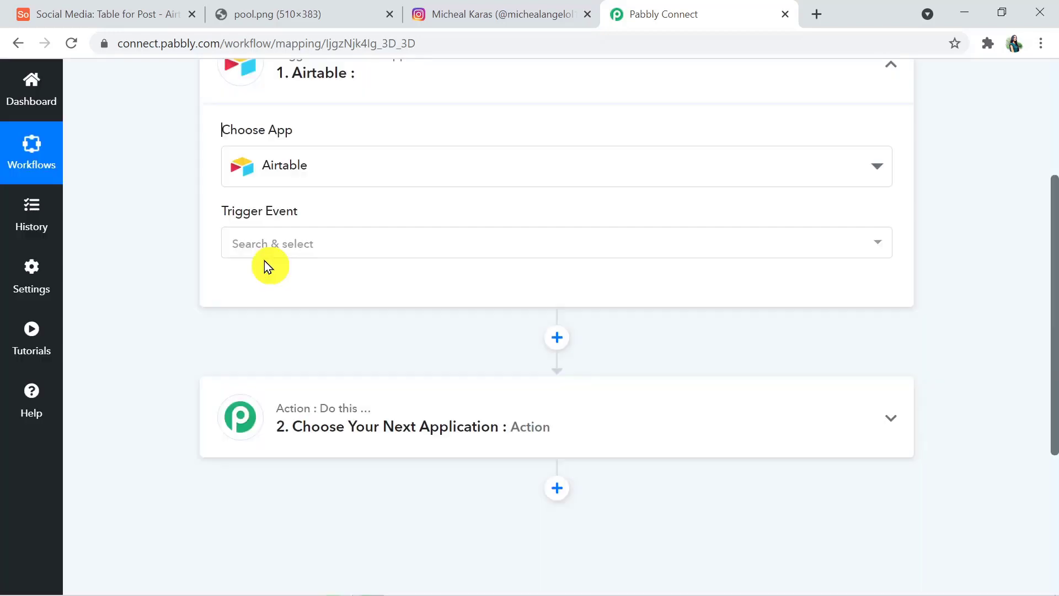
left_click(274, 247)
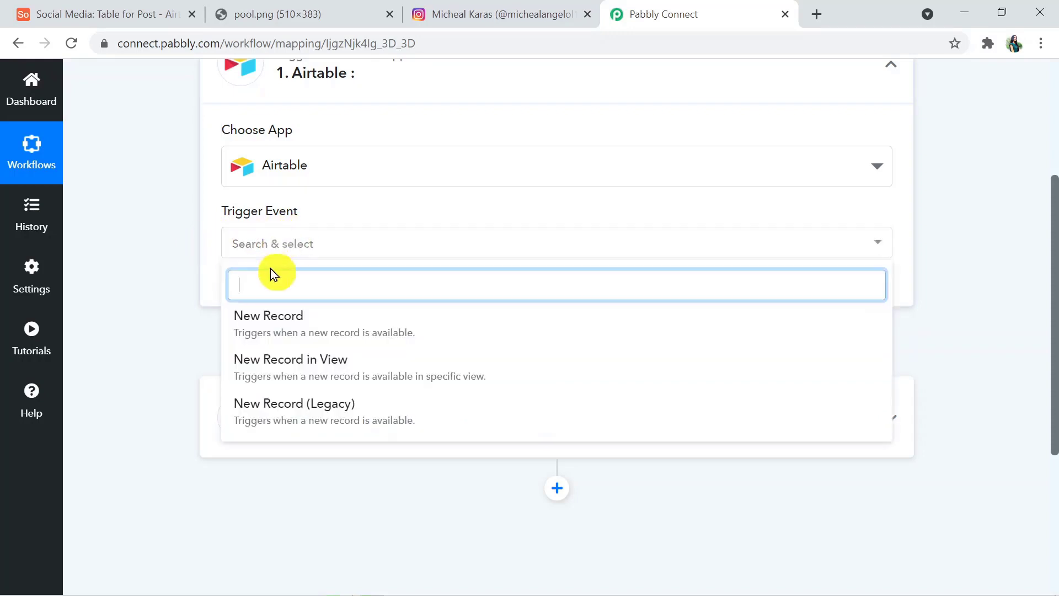
left_click(279, 357)
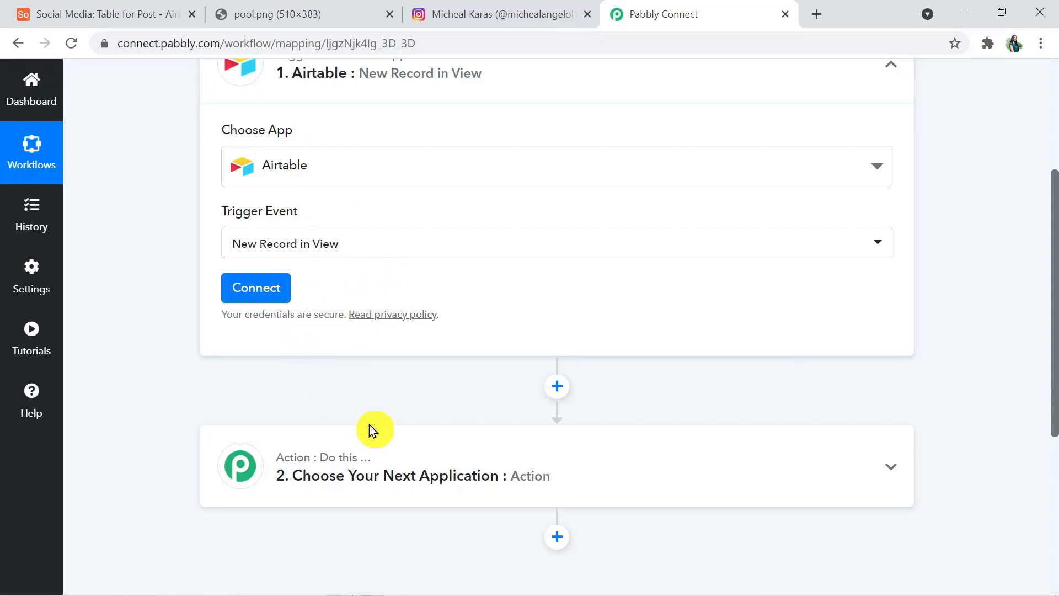
left_click(271, 292)
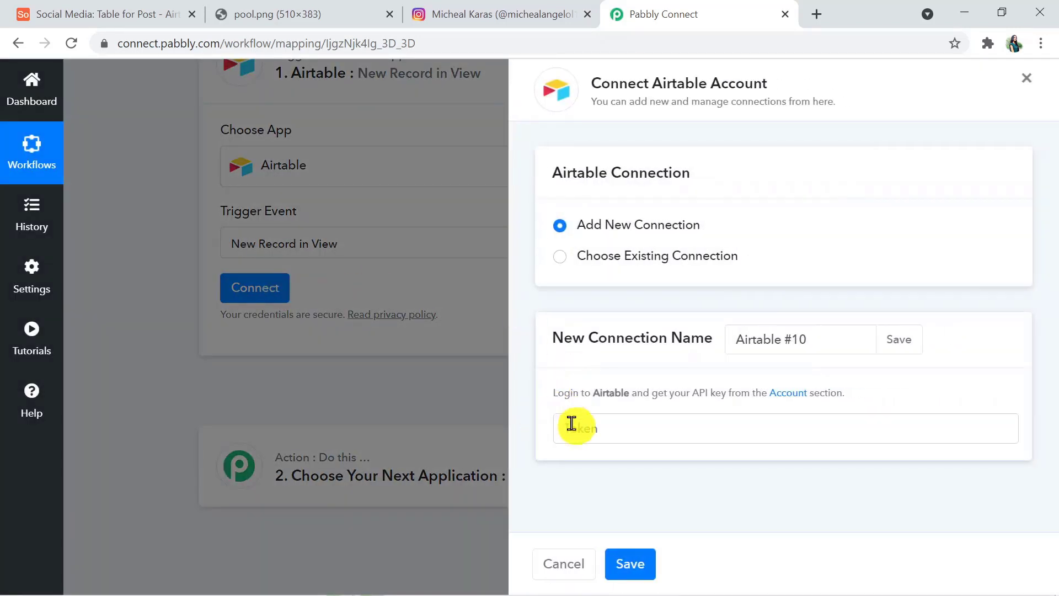
left_click(575, 427)
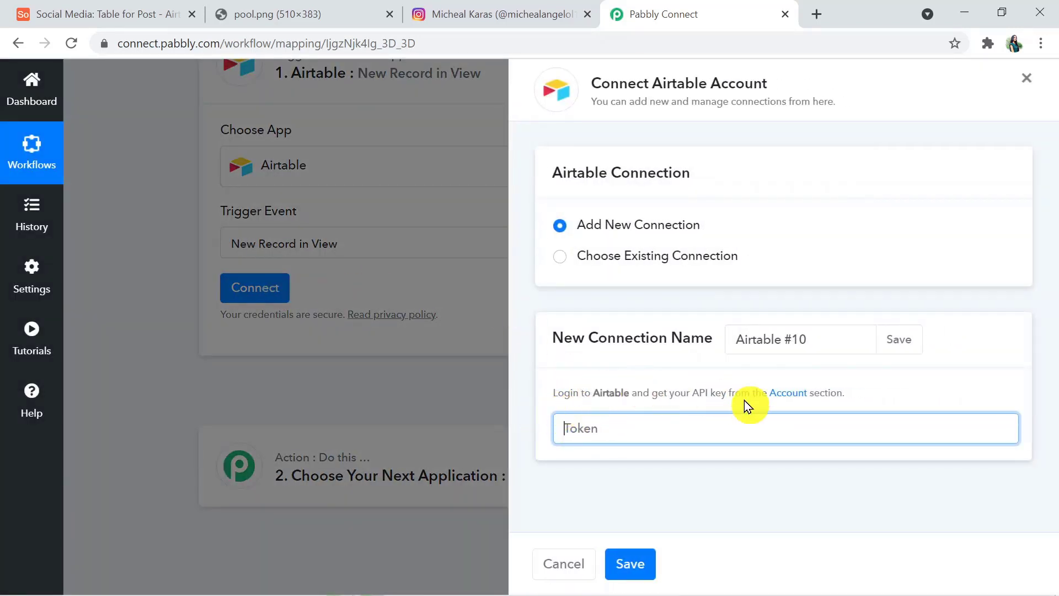
left_click(786, 392)
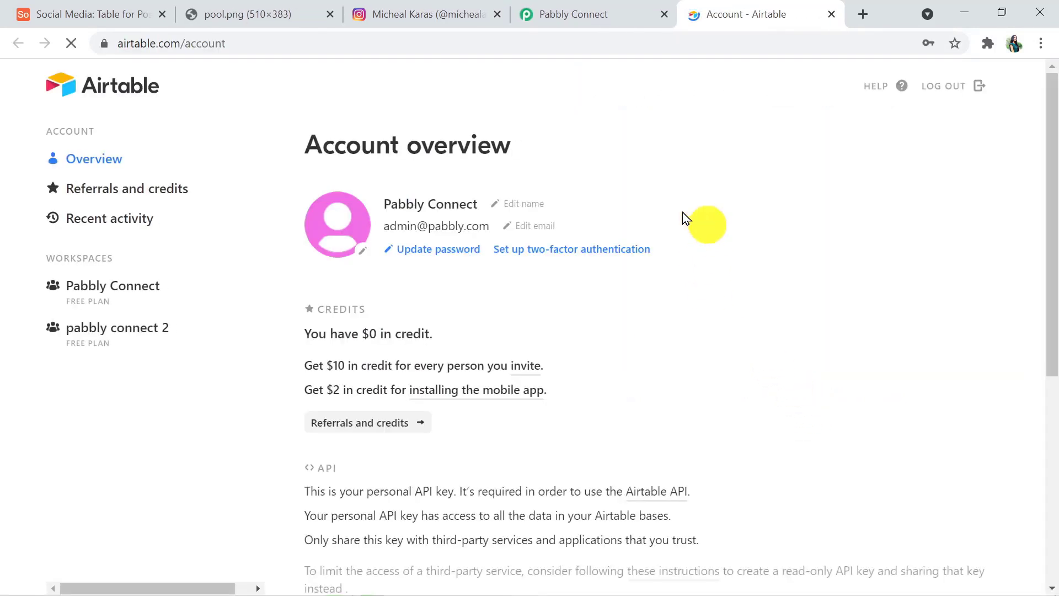
left_click_drag(1050, 229, 1054, 365)
left_click(435, 401)
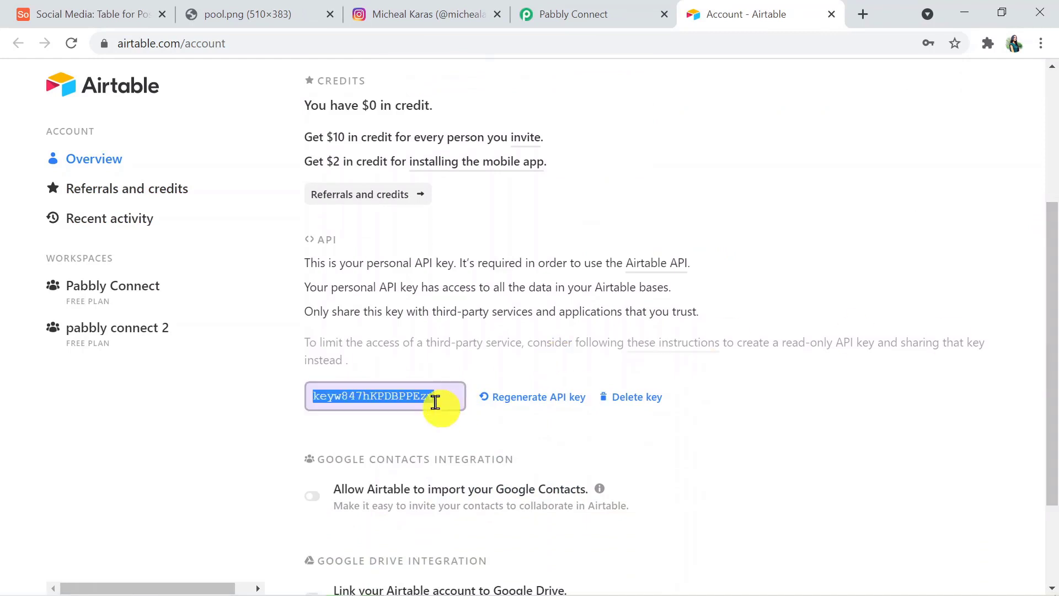
Step: Paste the API key into the Token field and save the connection
left_click(563, 11)
left_click(574, 426)
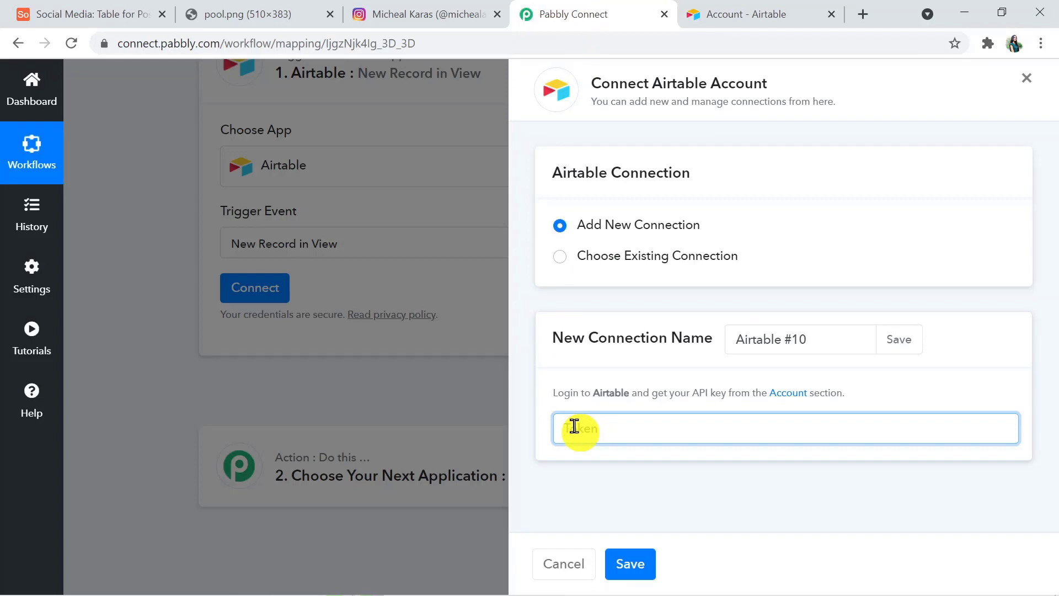
left_click(631, 563)
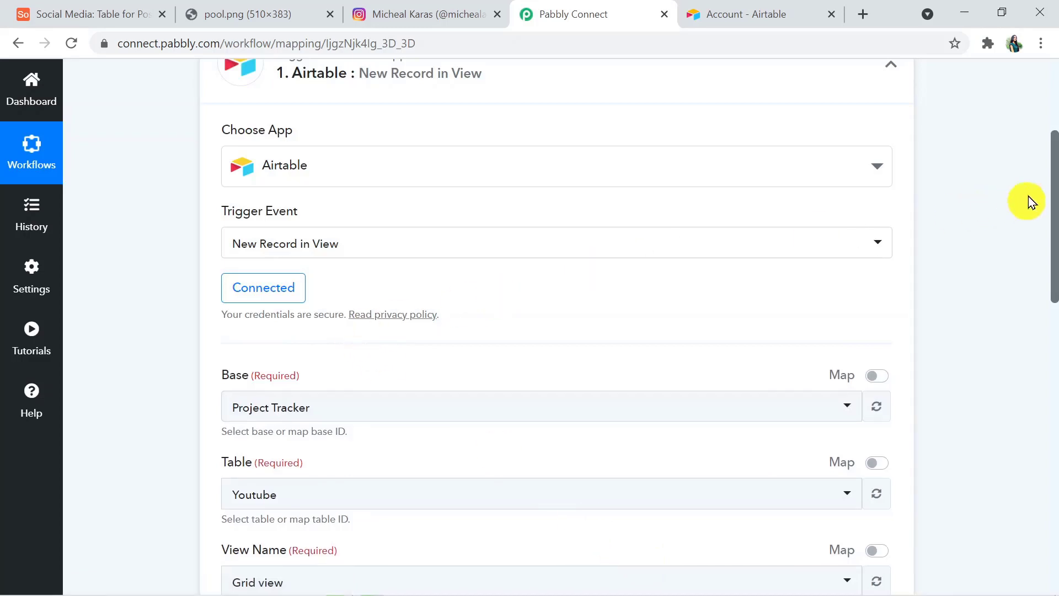
Step: Check the table's views in Airtable, then select the Social Media base
scroll(1053, 215, "down", 3)
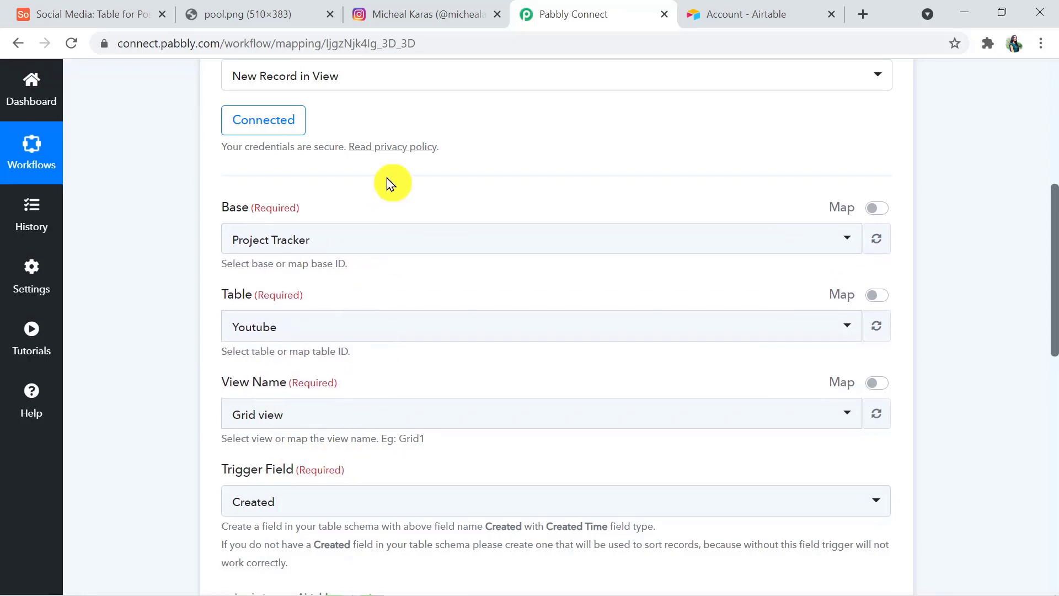
left_click(90, 12)
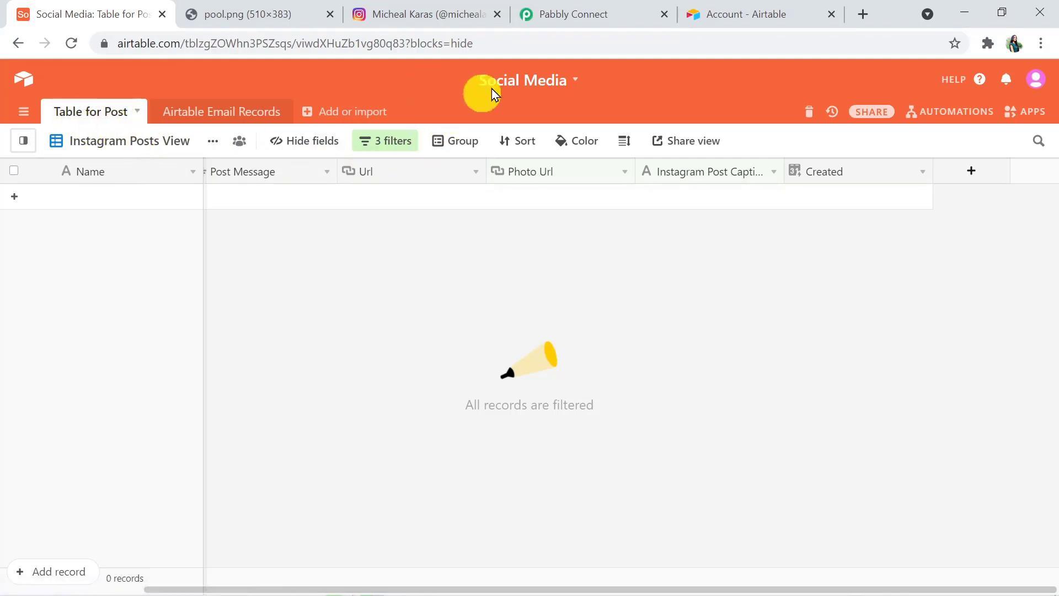
left_click(97, 146)
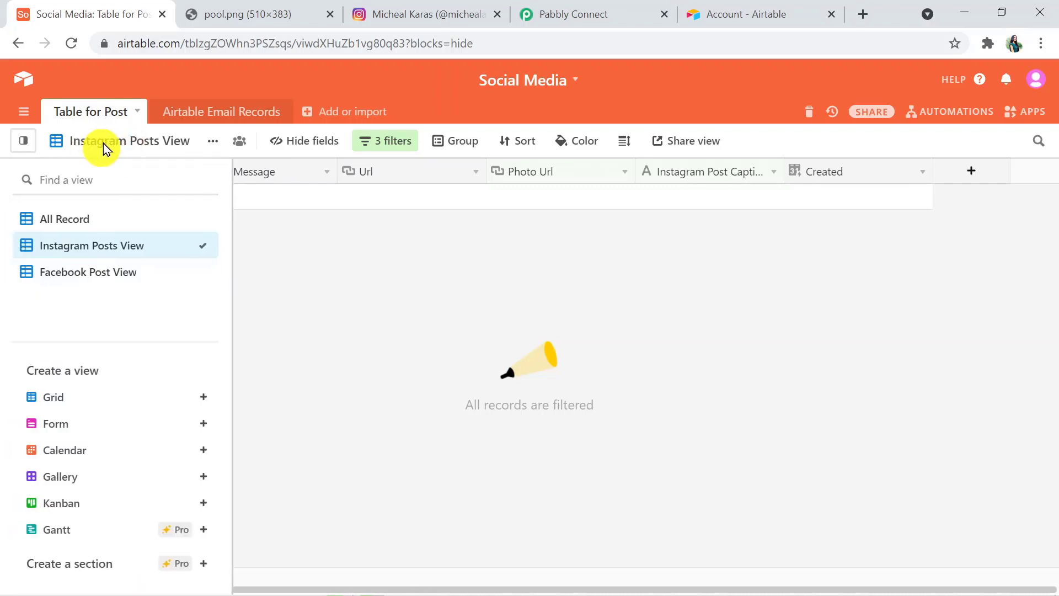
left_click(267, 270)
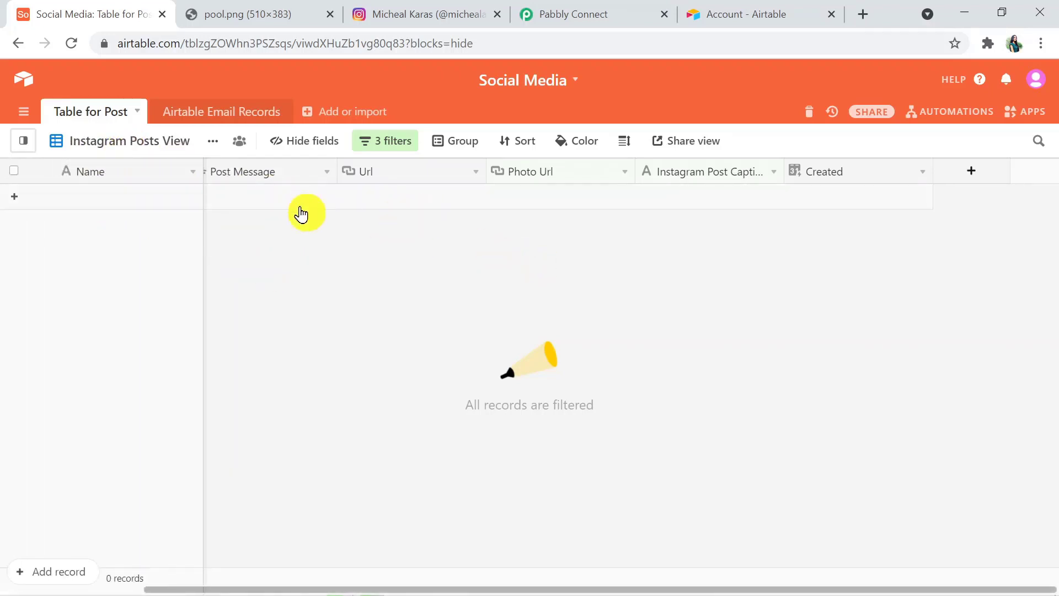
left_click(582, 17)
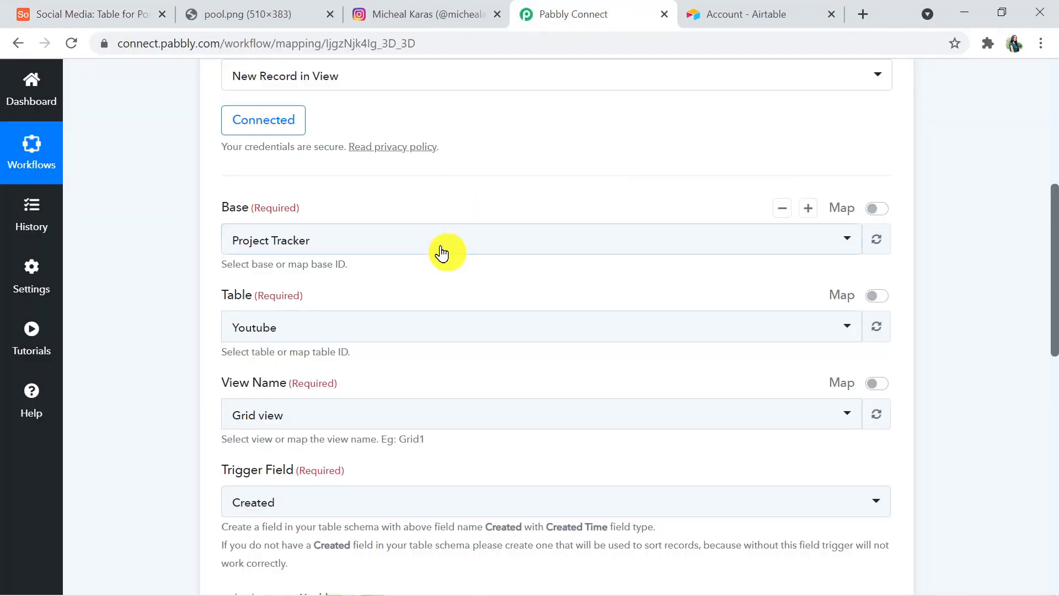
left_click(421, 241)
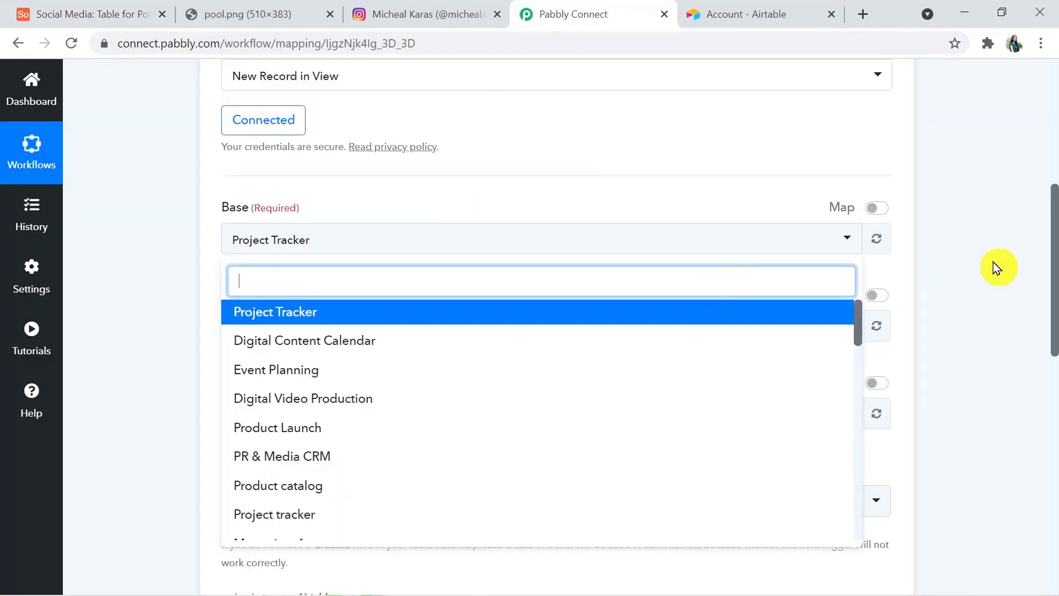
left_click_drag(1055, 292, 1051, 331)
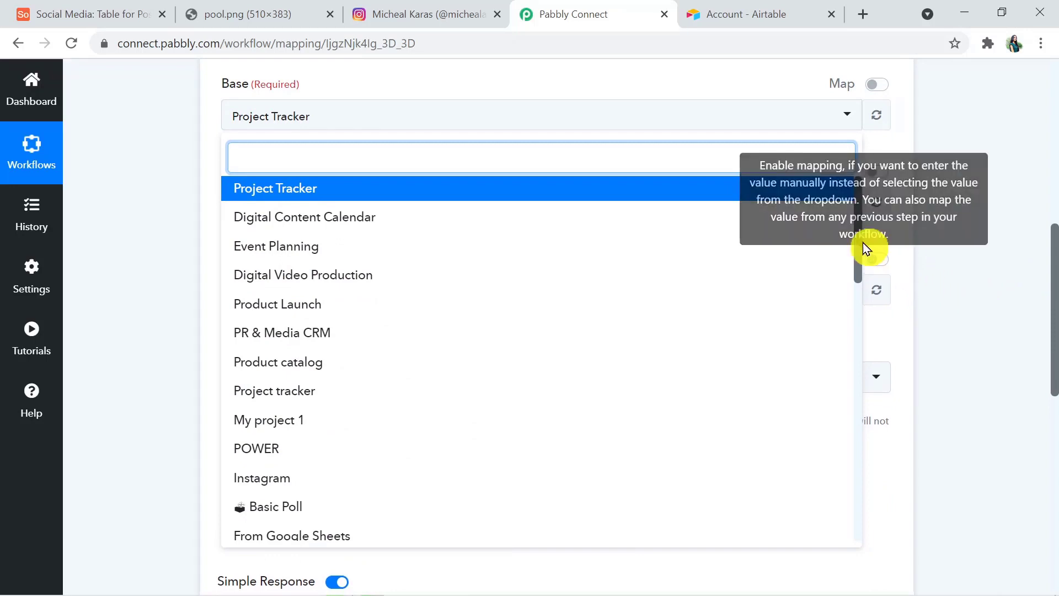
left_click_drag(859, 242, 851, 499)
left_click(474, 459)
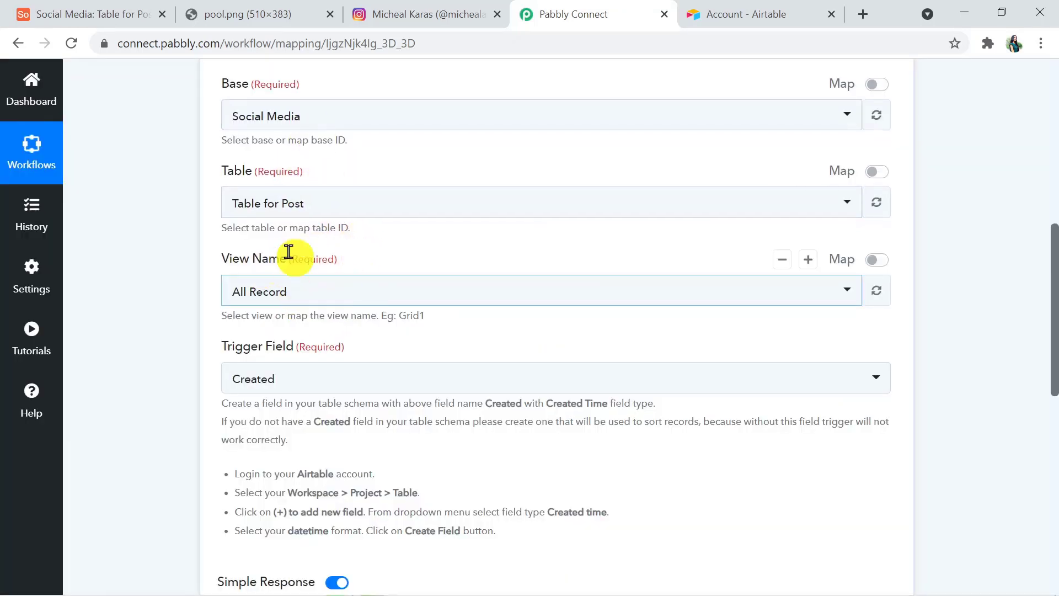
Step: Select Table for Post as the table and Instagram Posts View as the view
left_click(325, 203)
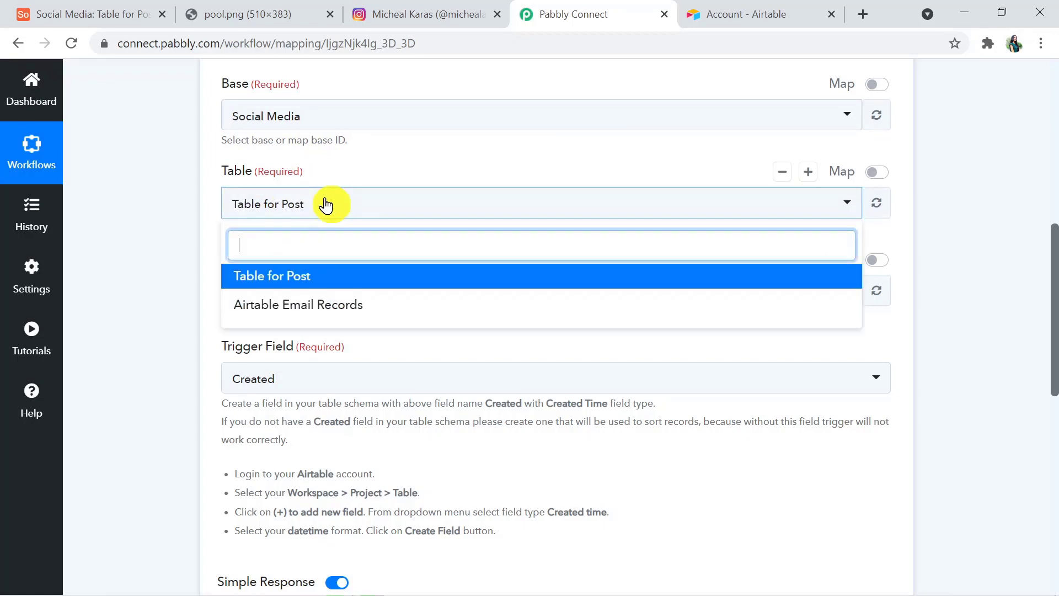
left_click(315, 288)
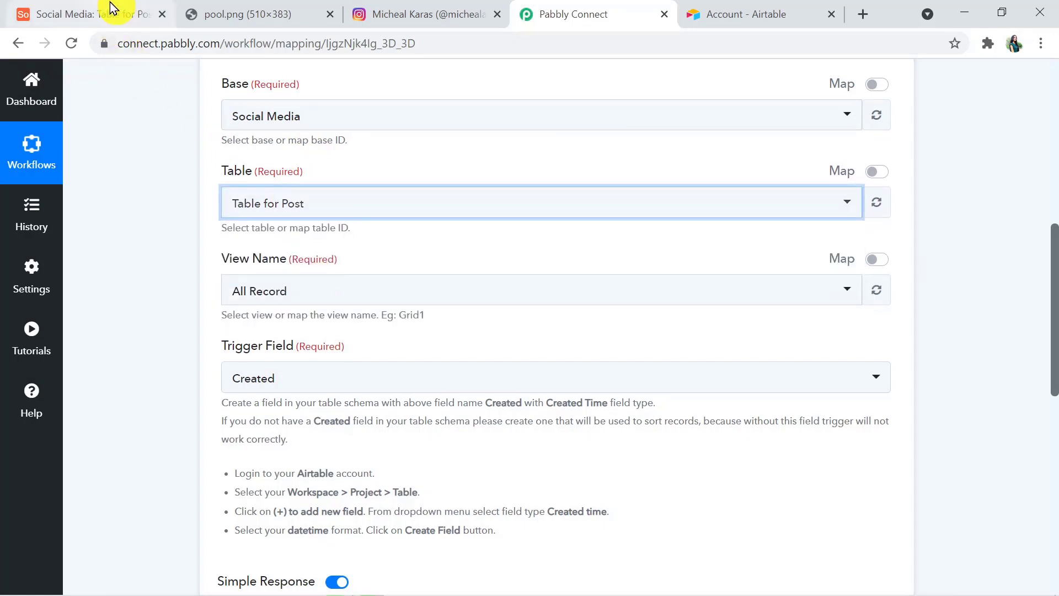
left_click(116, 21)
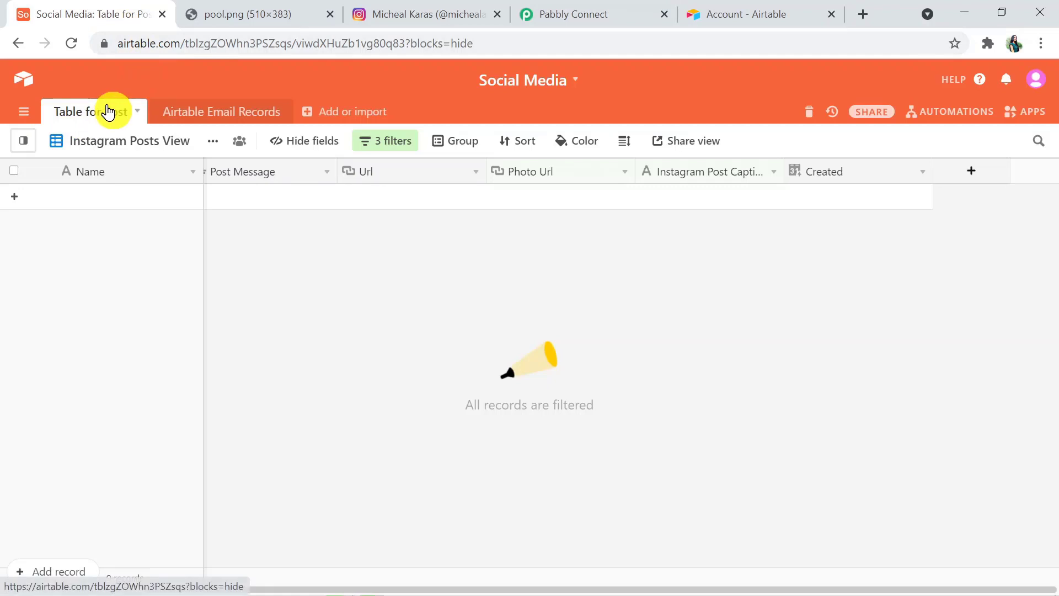
left_click(592, 14)
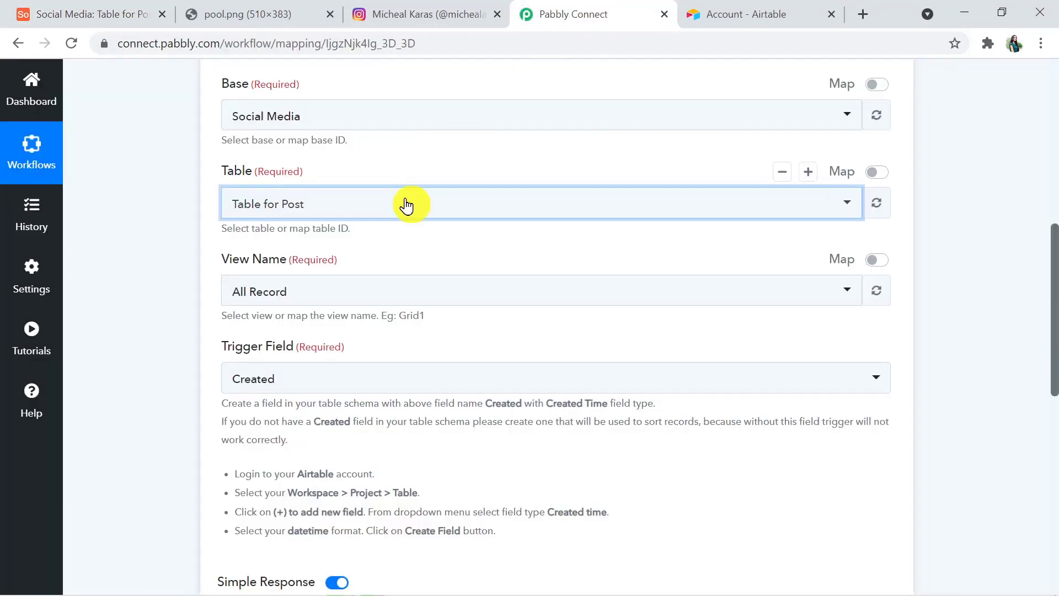
left_click(314, 292)
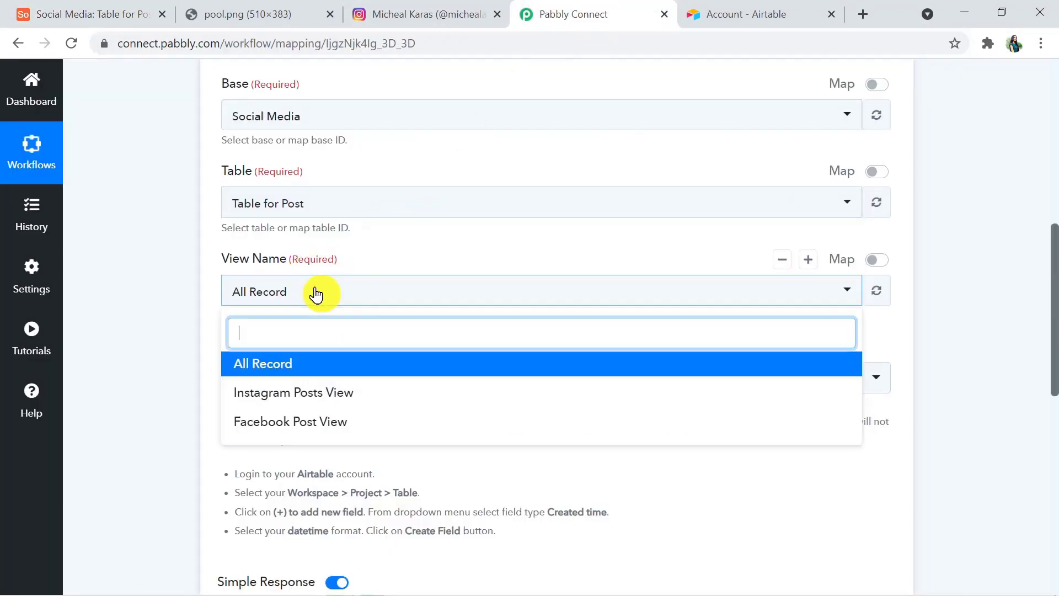
left_click(315, 392)
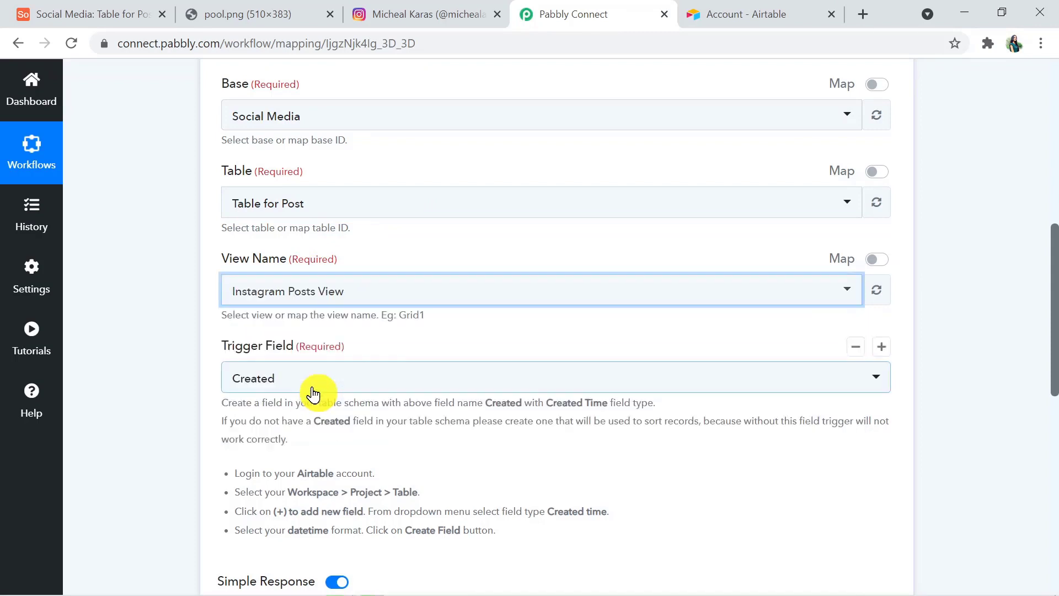
Step: Confirm the view in Airtable and set Created as the trigger field
left_click(95, 17)
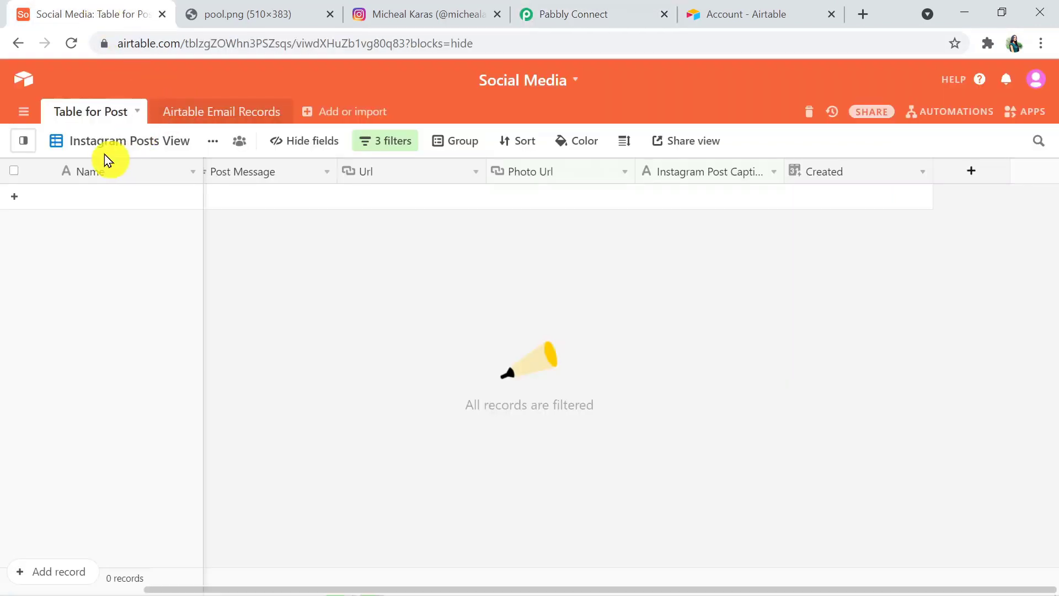
left_click(172, 144)
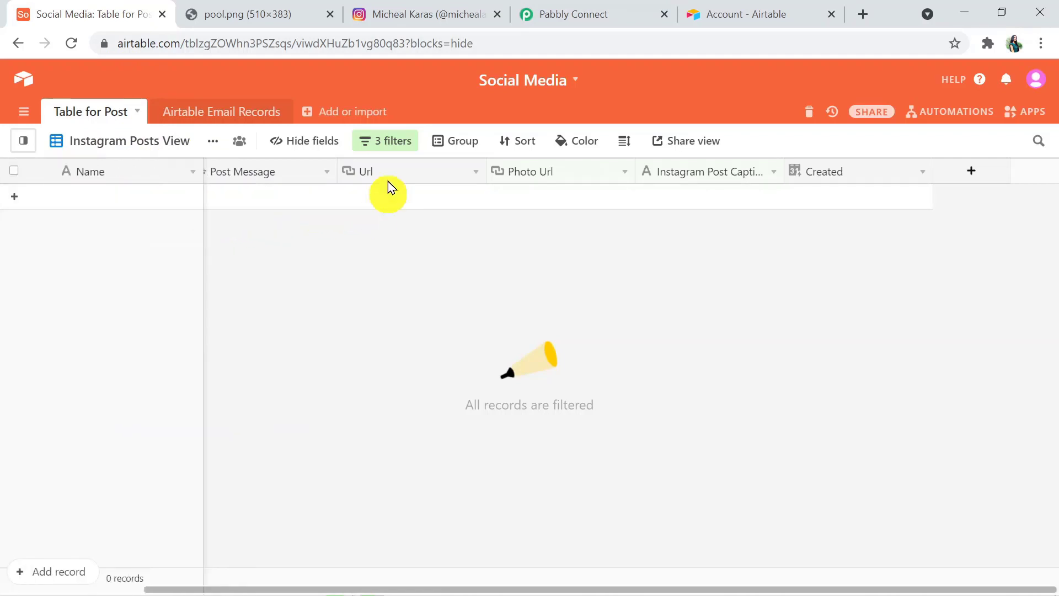
left_click(568, 9)
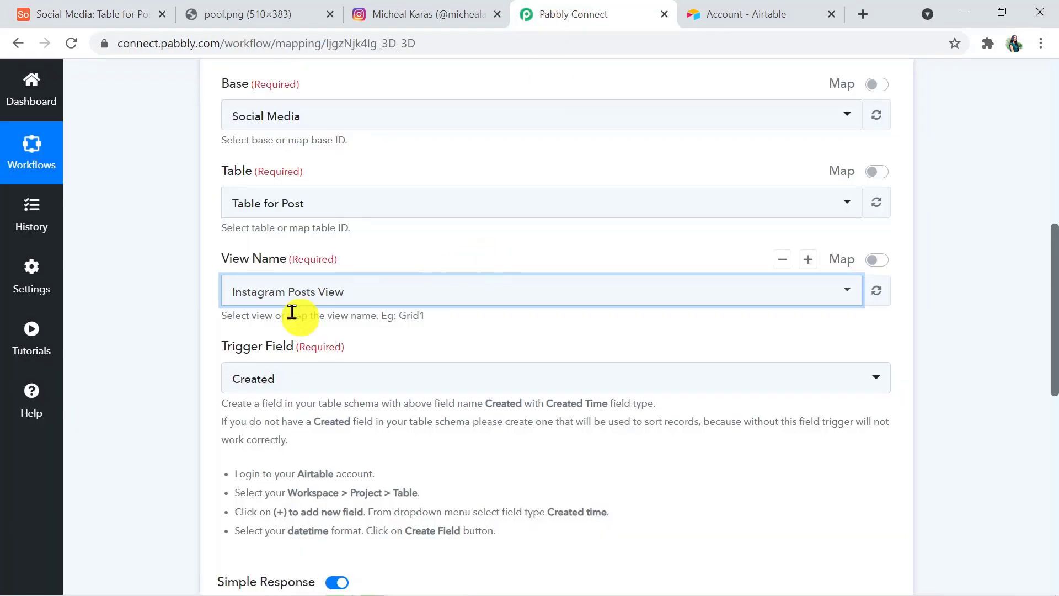
left_click(281, 383)
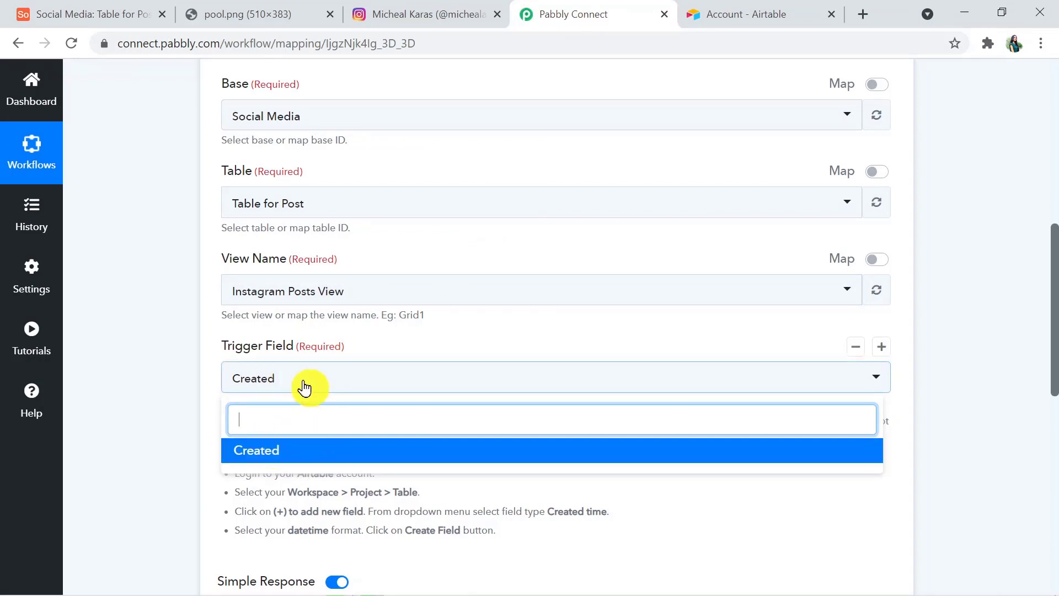
left_click(304, 385)
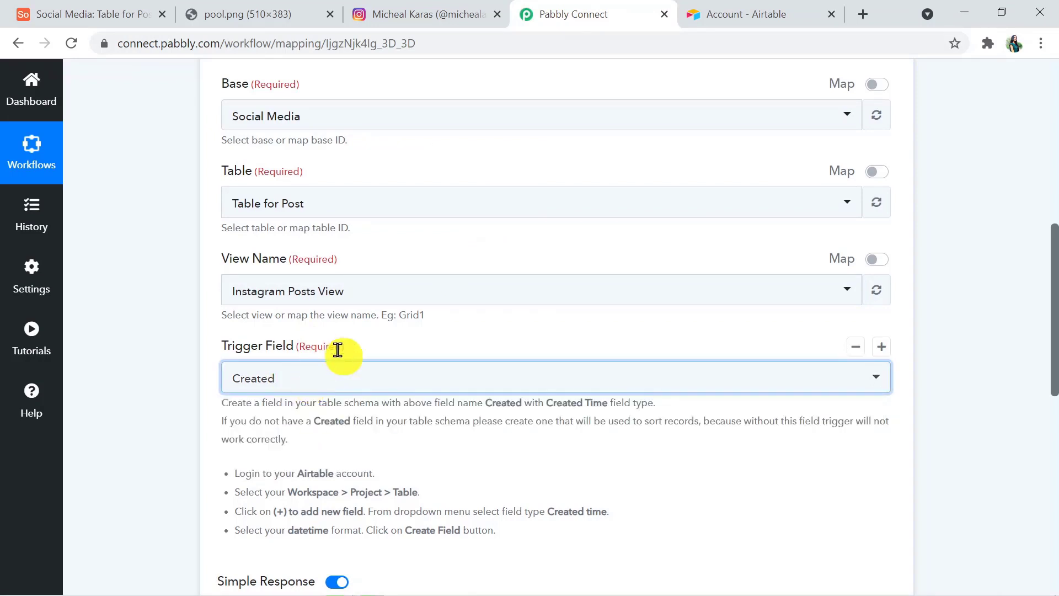
left_click(121, 16)
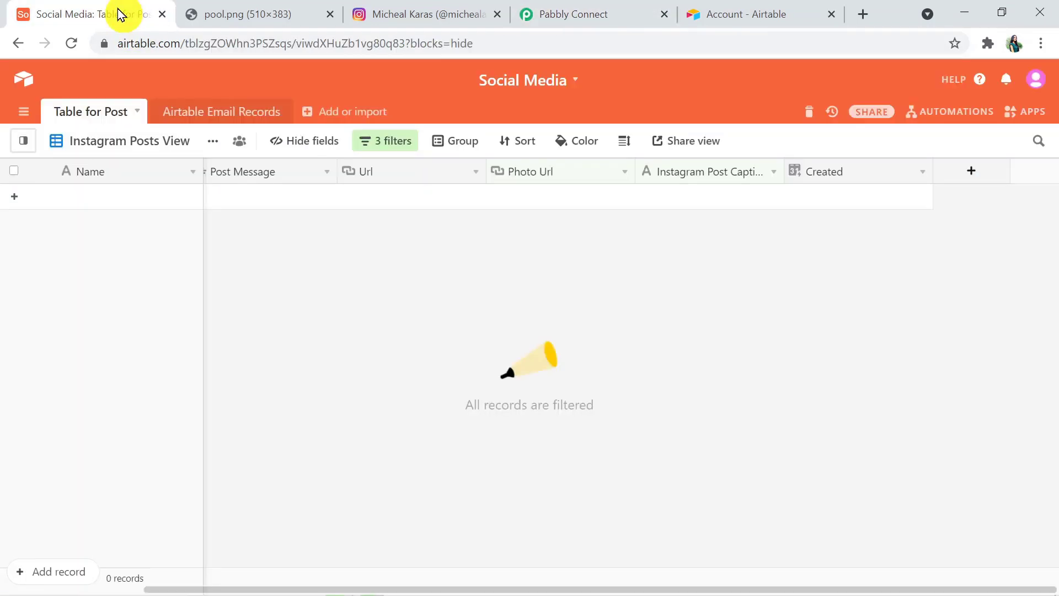
Step: Draft a Created time field in Table for Post, then discard it and return to Pabbly
left_click(964, 179)
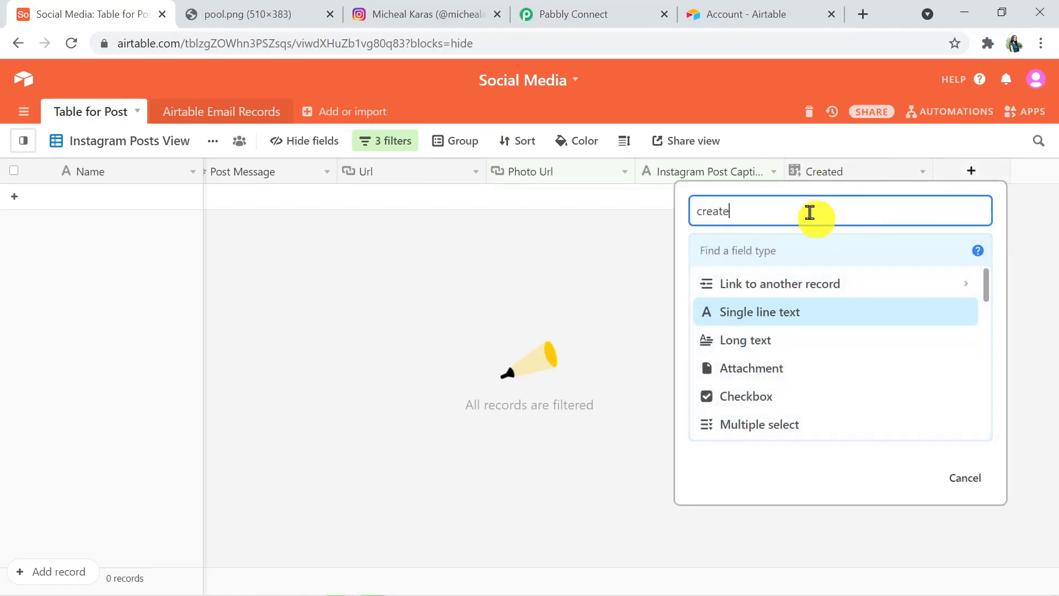
left_click(708, 212)
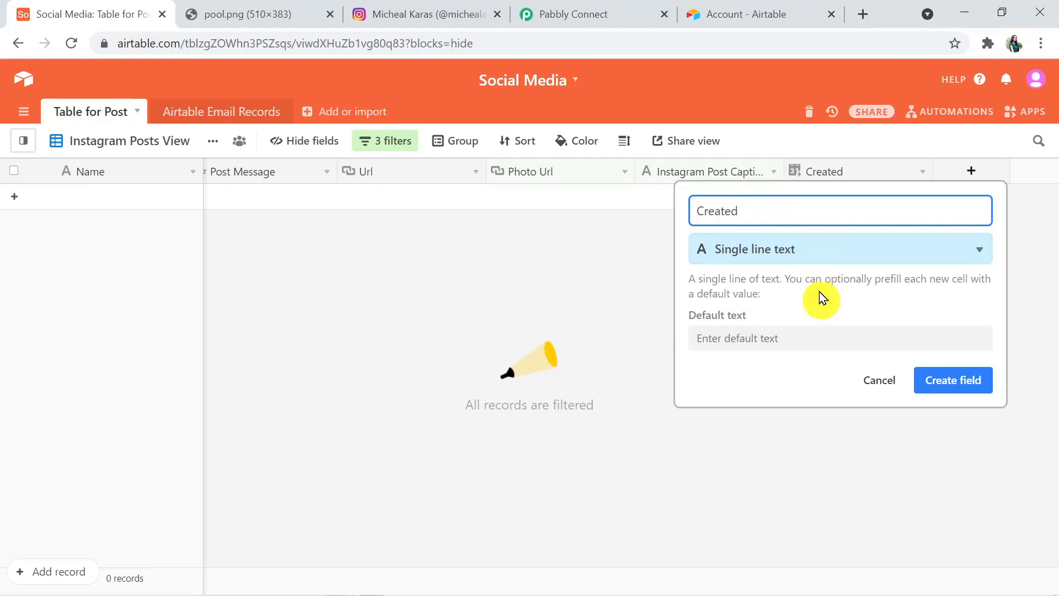
left_click(984, 250)
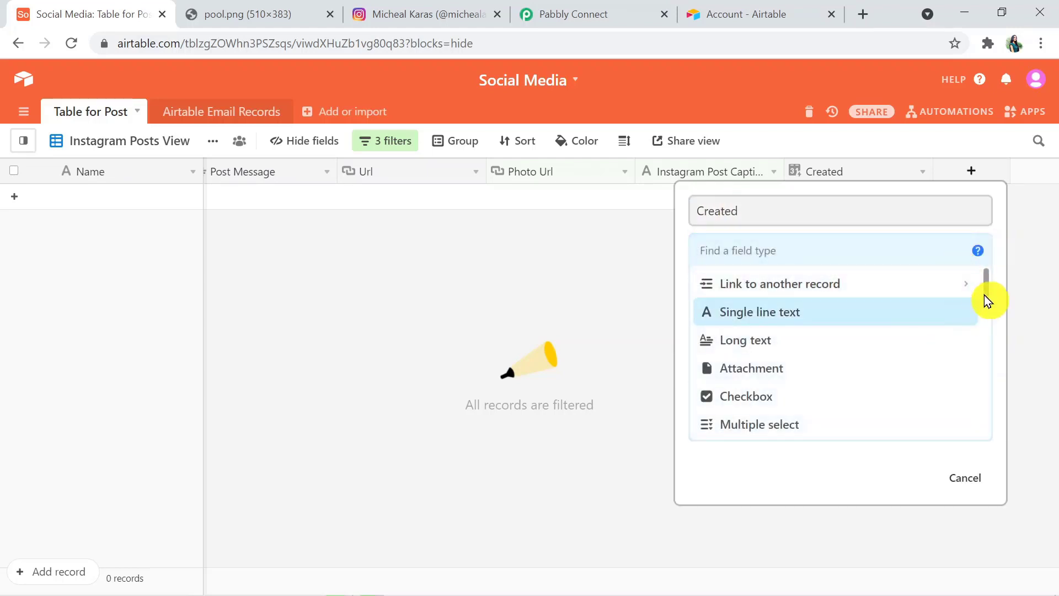
left_click_drag(984, 293, 983, 396)
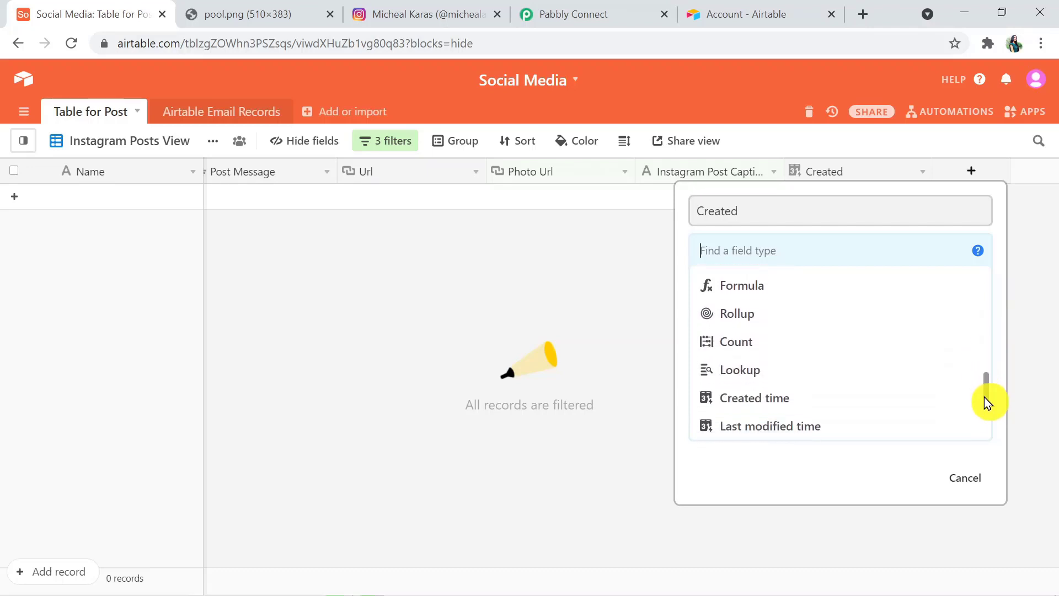
left_click(828, 397)
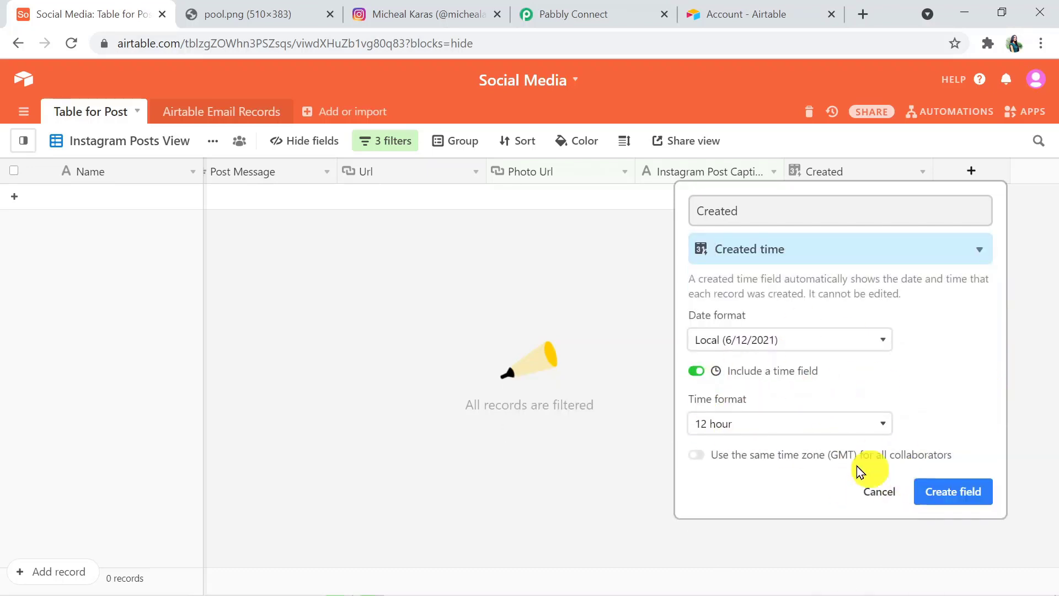
left_click(839, 527)
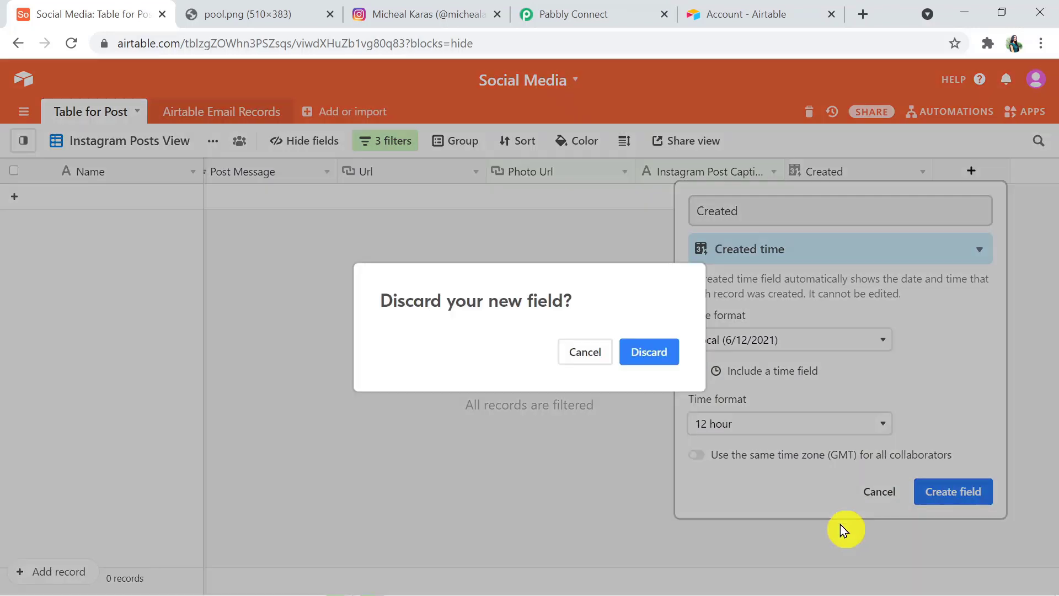
left_click(647, 355)
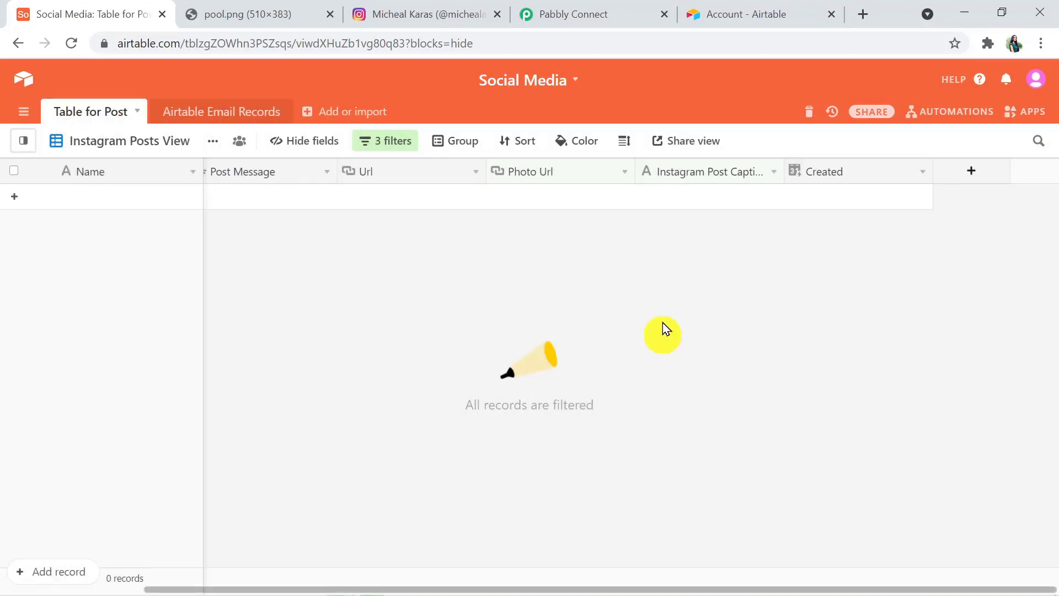
left_click(579, 9)
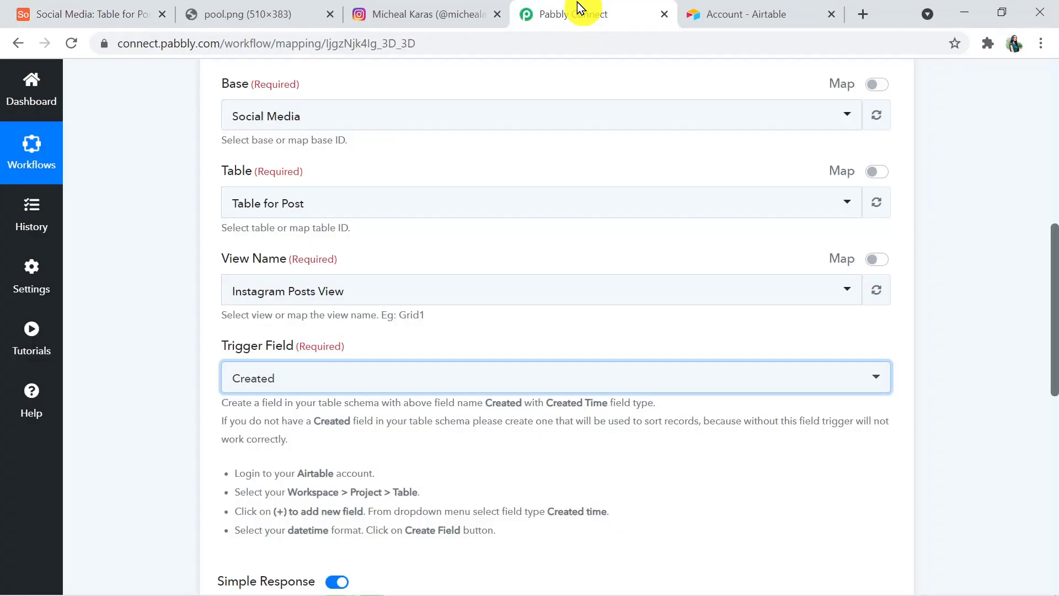
Step: Review the configured trigger settings, then return to Airtable's Table for Post
scroll(1054, 354, "down", 3)
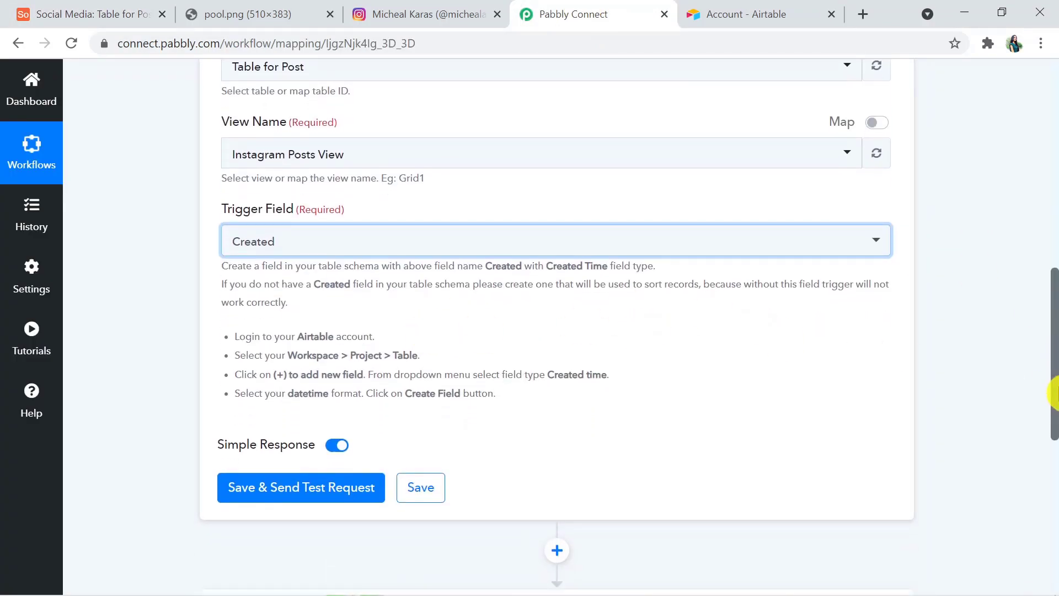
left_click_drag(1053, 392, 1052, 324)
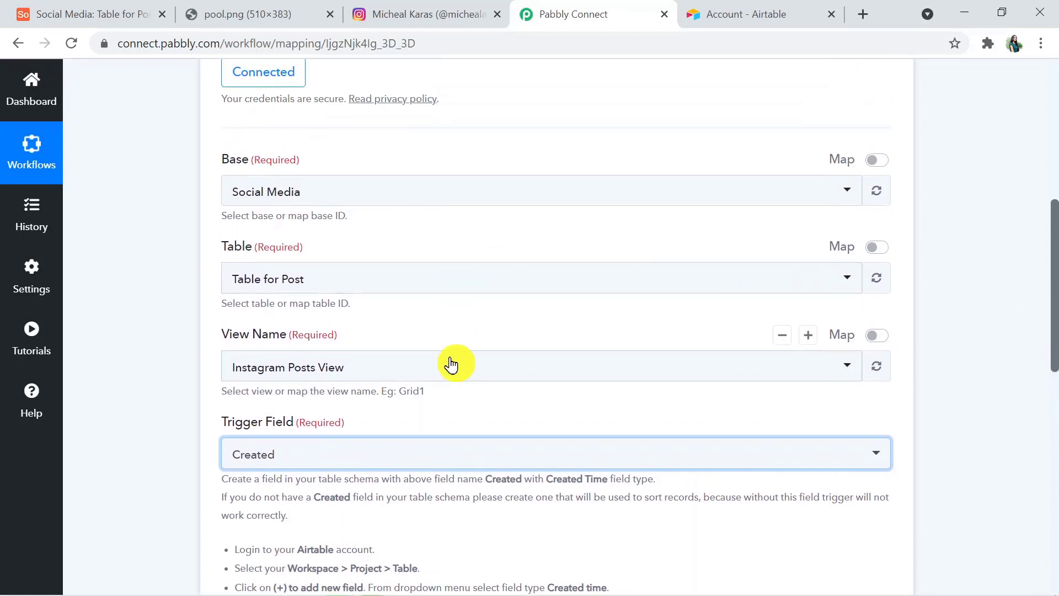
left_click(98, 14)
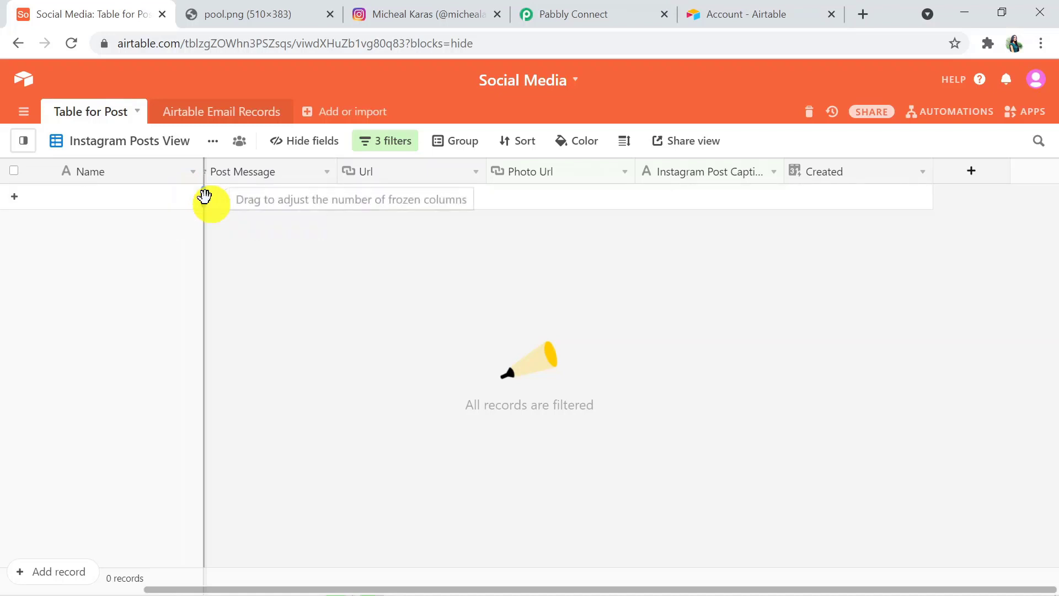
scroll(203, 198, "left", 3)
Step: Add a new record and paste the pool.png image link into its Photo Url cell
left_click(259, 200)
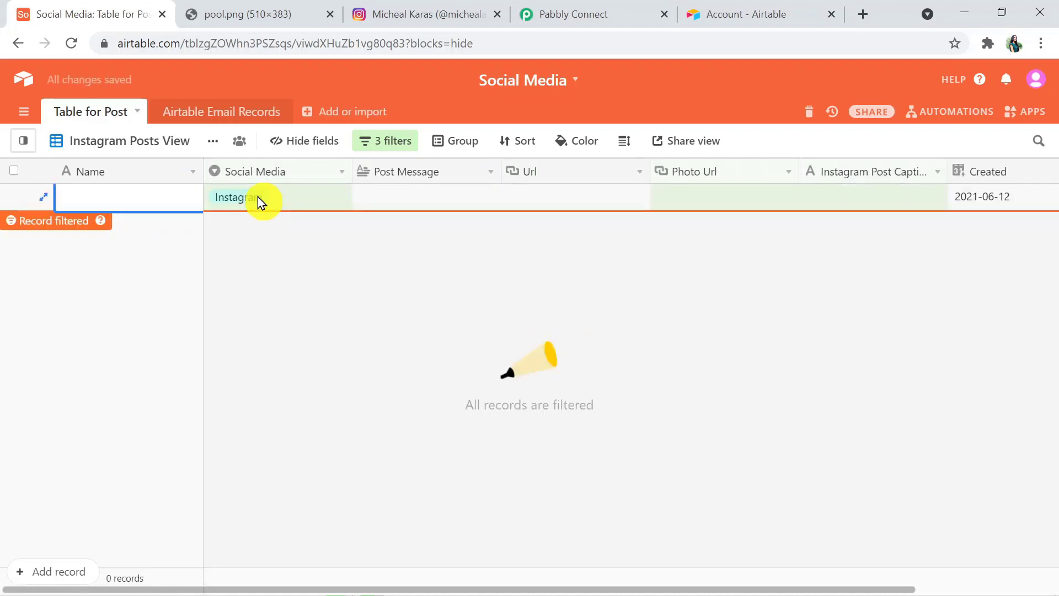
key("ctrl+l")
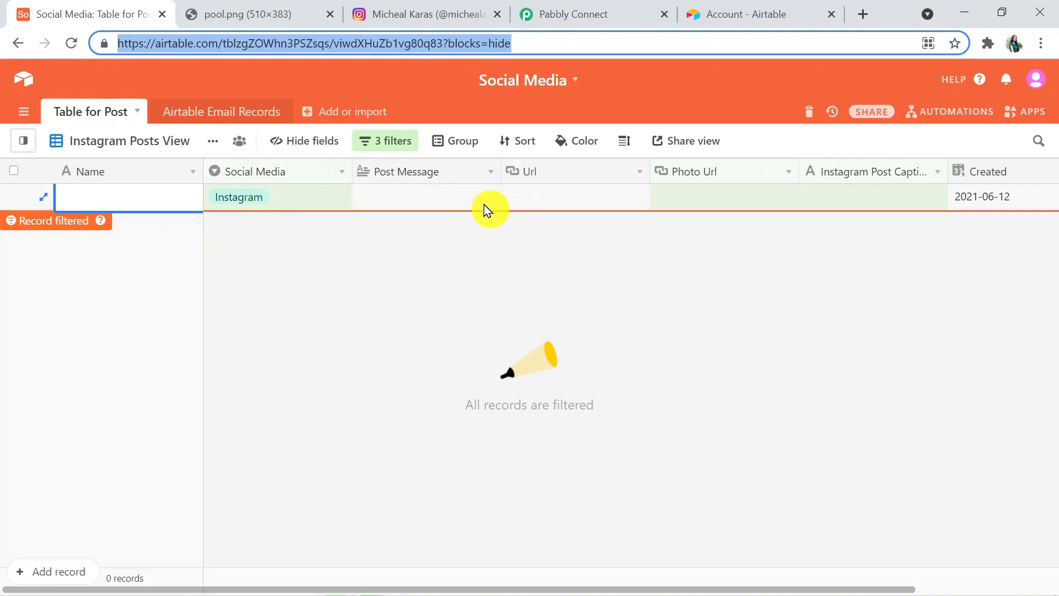
left_click(679, 202)
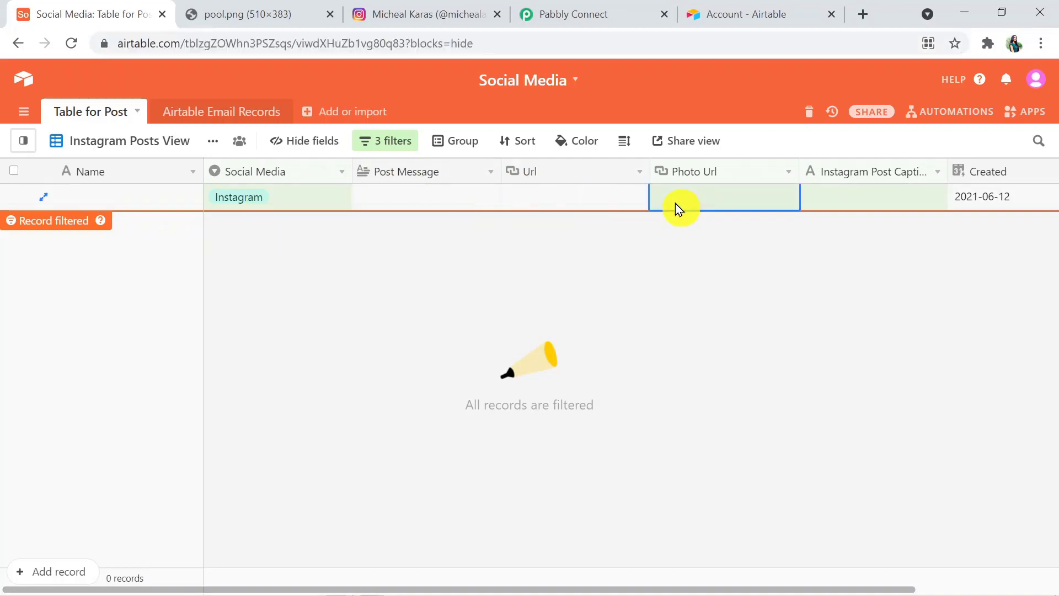
left_click(276, 17)
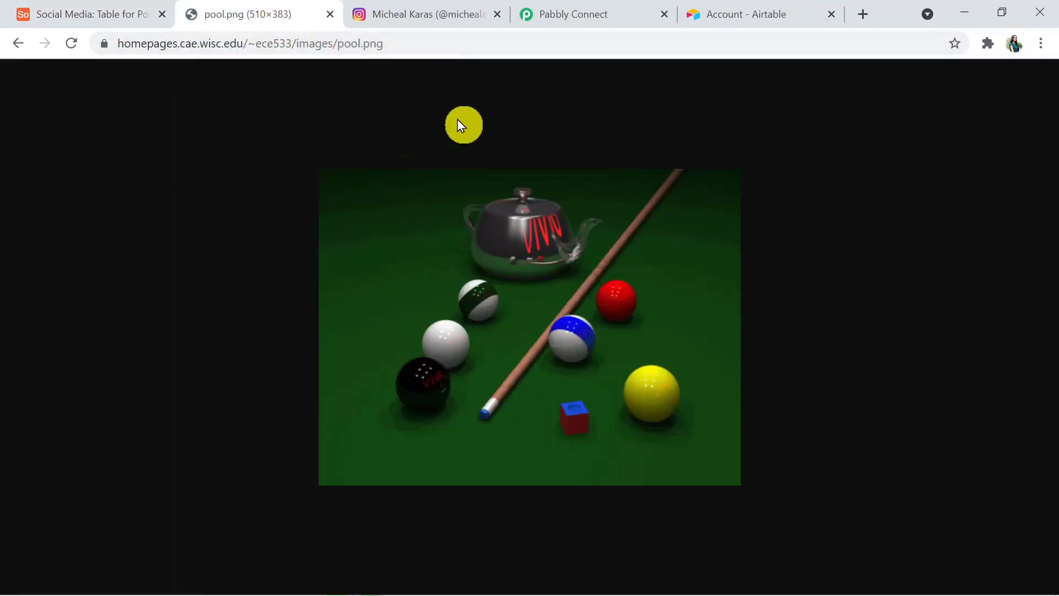
left_click_drag(405, 46, 112, 56)
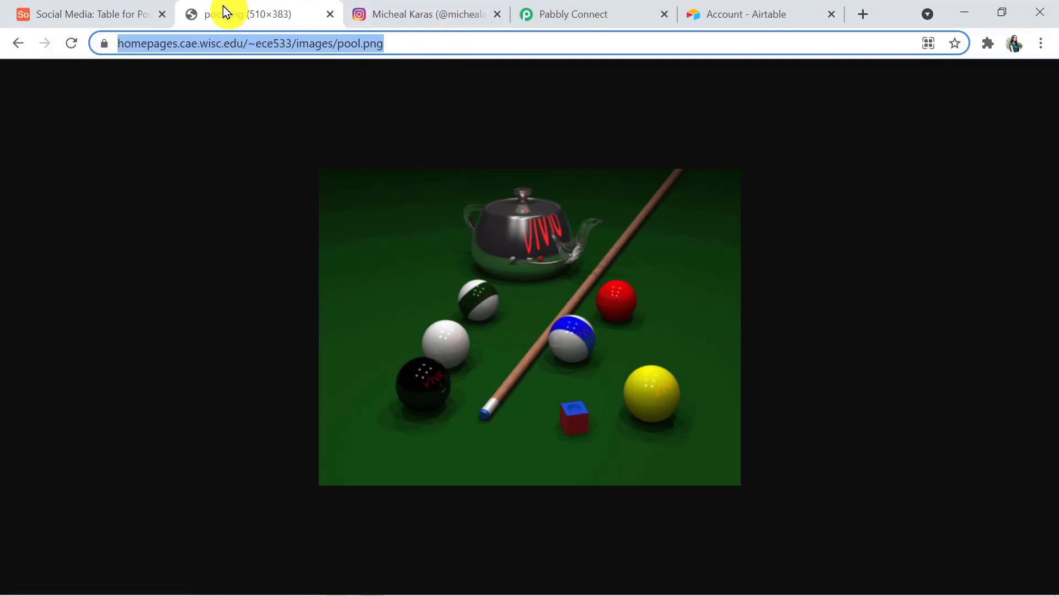
left_click(84, 10)
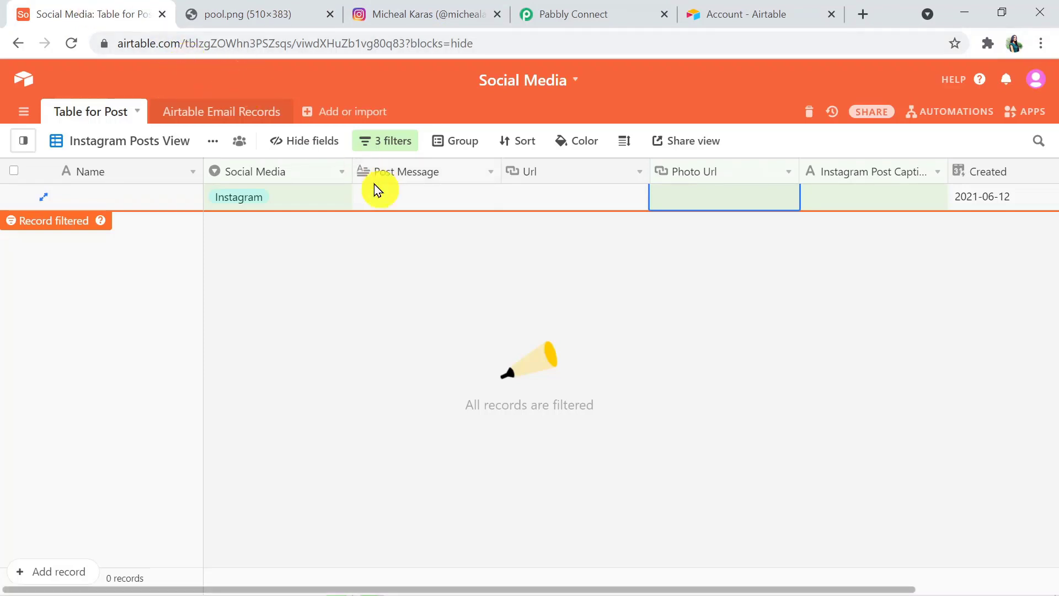
left_click(671, 193)
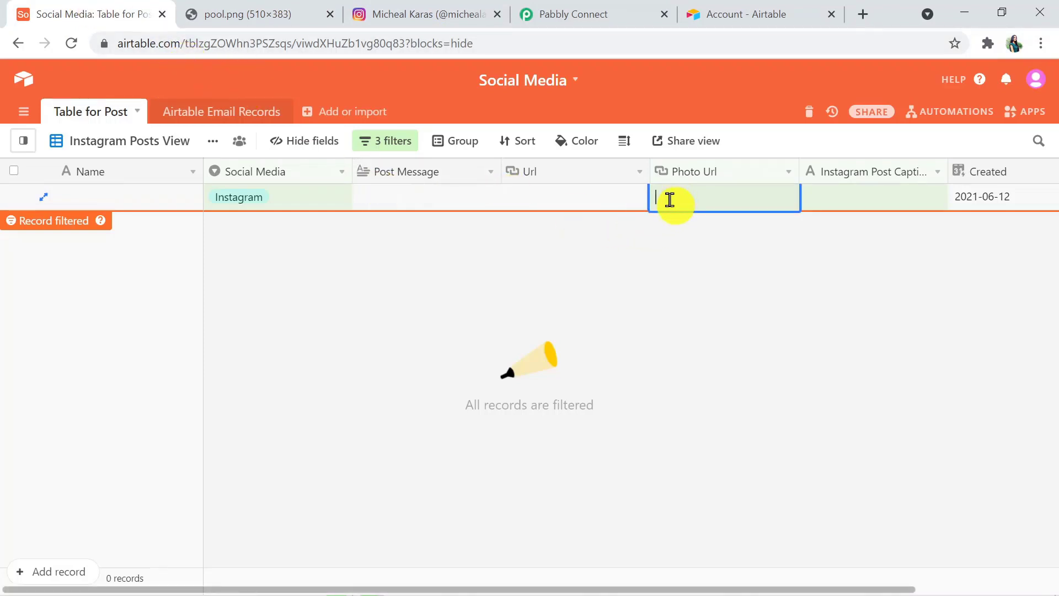
Step: Enter 'Pool Image' as the record's Instagram Post Caption
left_click(840, 202)
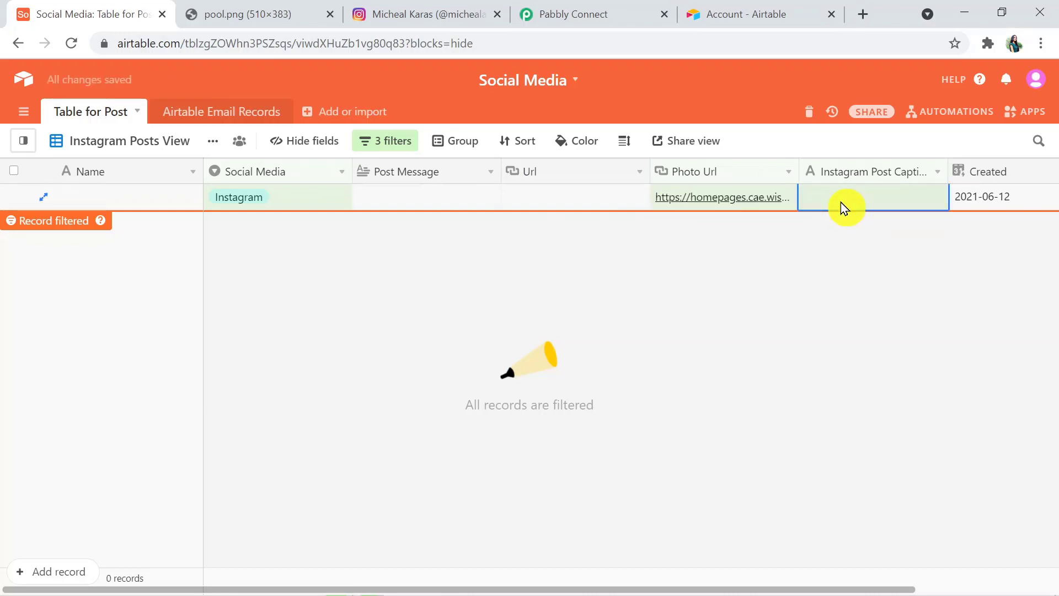
left_click(840, 200)
type("poo")
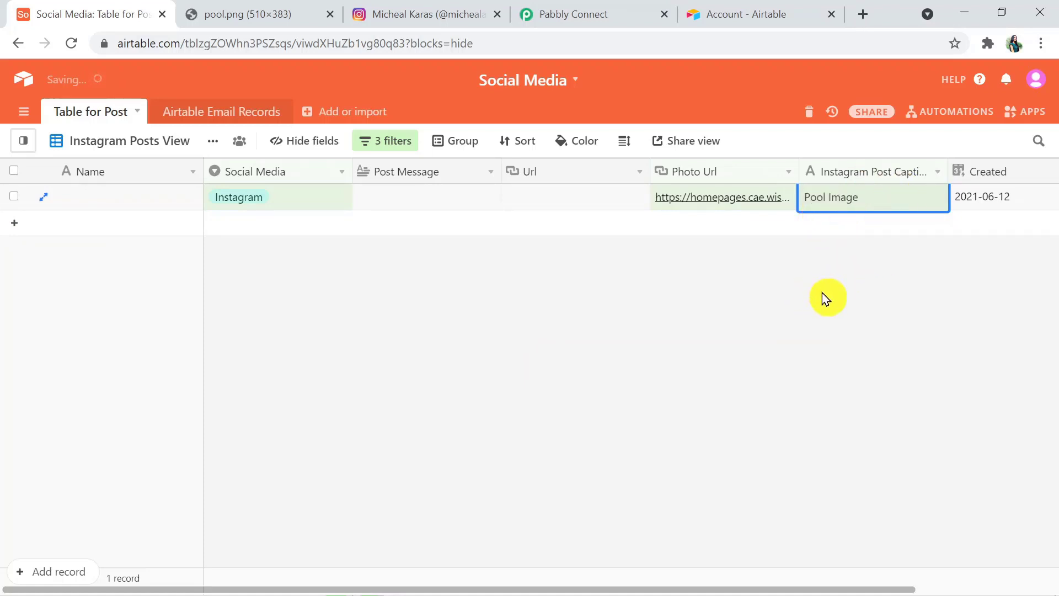
key("ctrl+l")
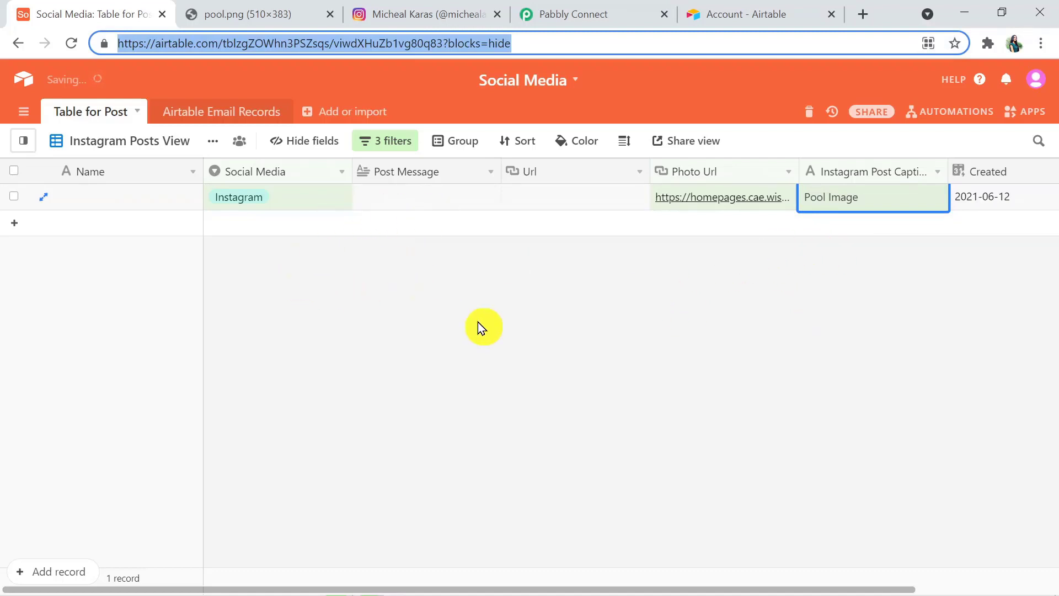
Step: Save the Airtable trigger and fetch the test record with the pool Photo Url and 'Pool Image' caption
left_click(583, 10)
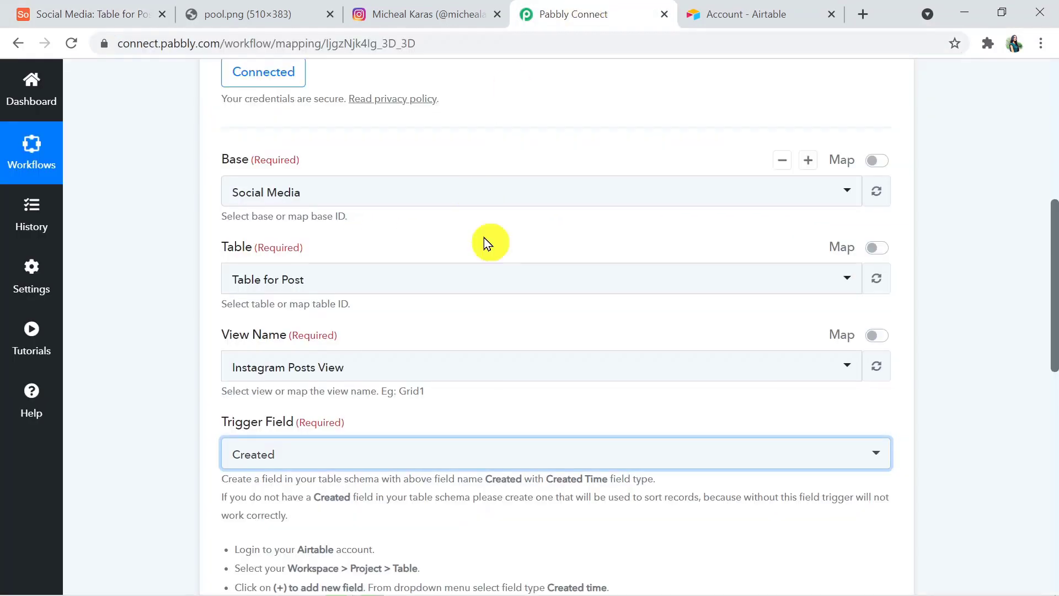
left_click_drag(1053, 274, 1054, 362)
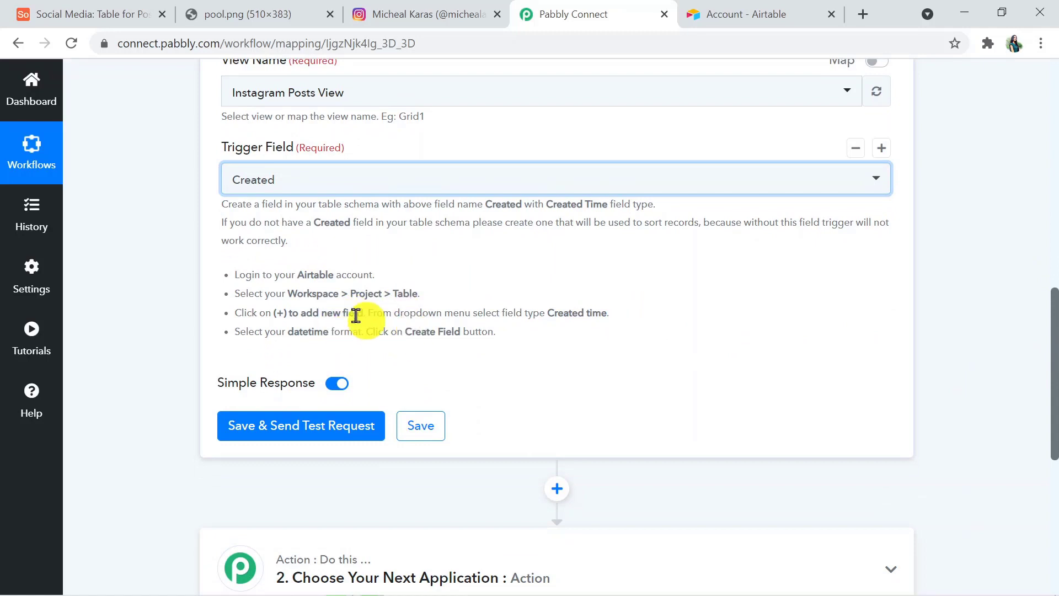
left_click(313, 430)
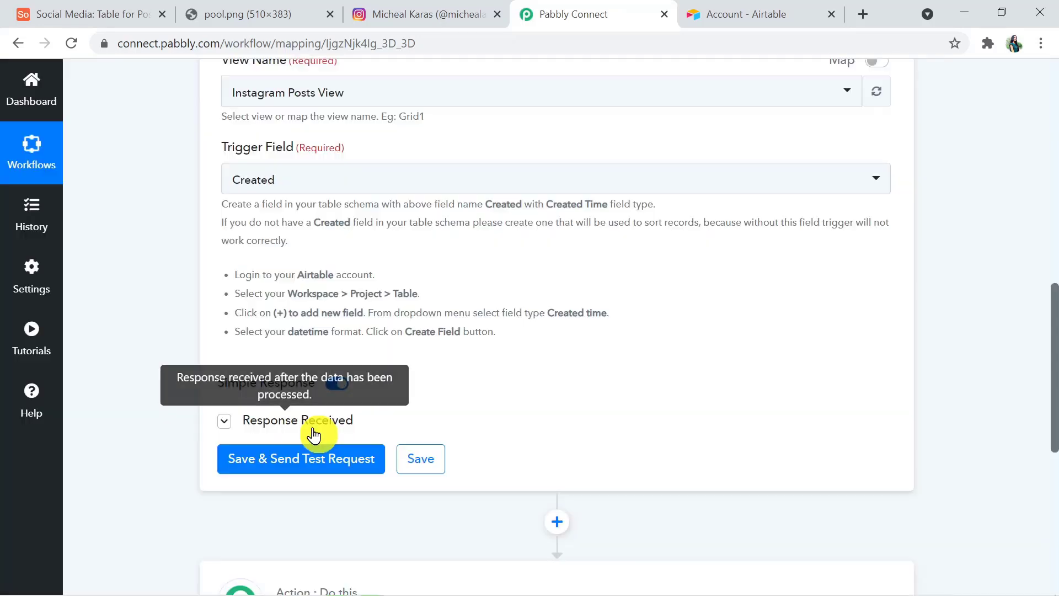
left_click_drag(1053, 334, 1054, 432)
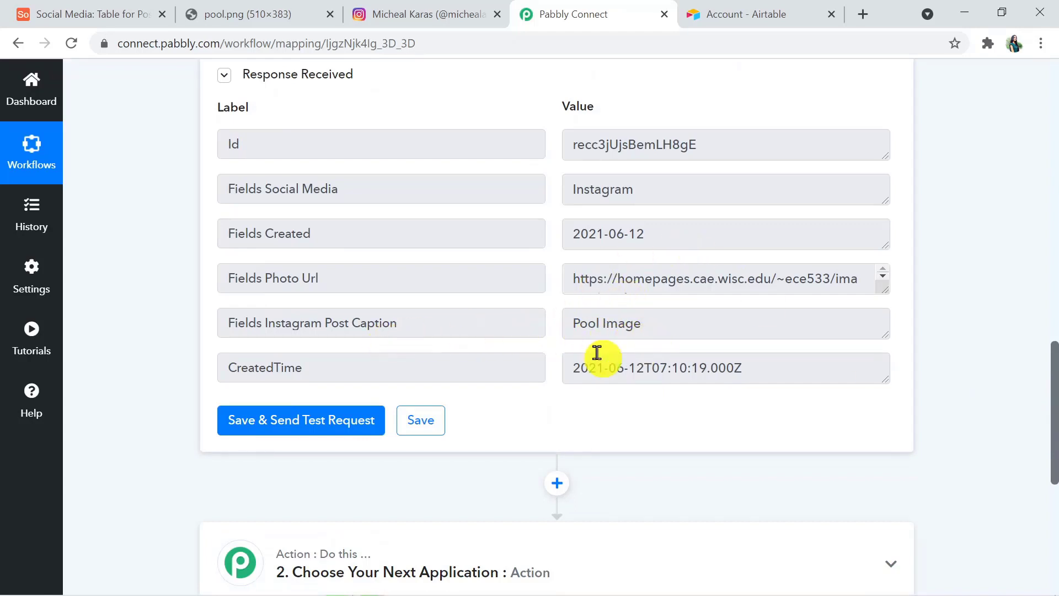
left_click_drag(1054, 404, 1054, 455)
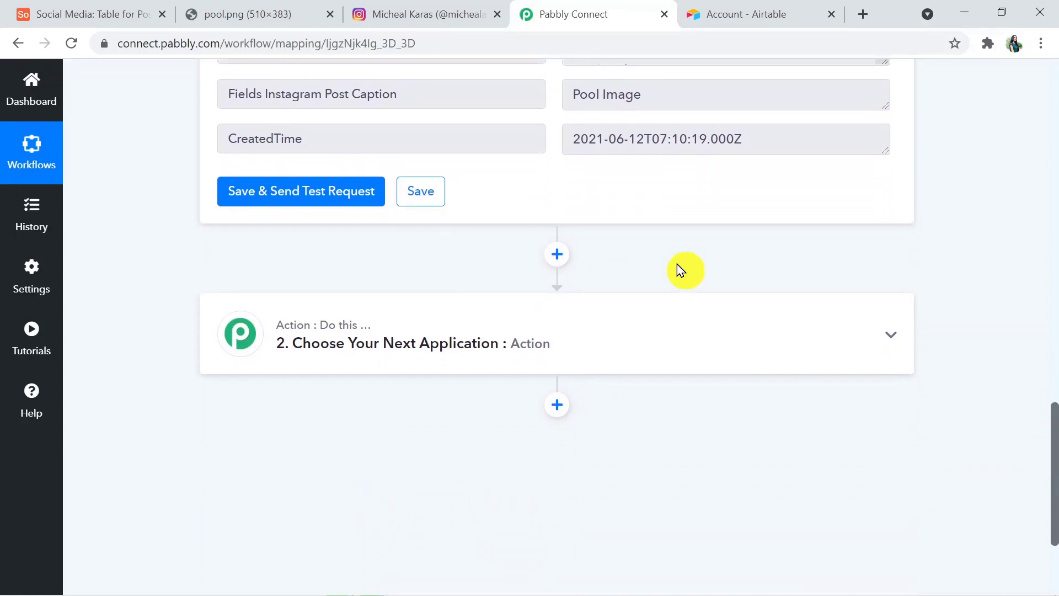
Step: Set the action app to Instagram for Business with the Publish Photo event
left_click(578, 336)
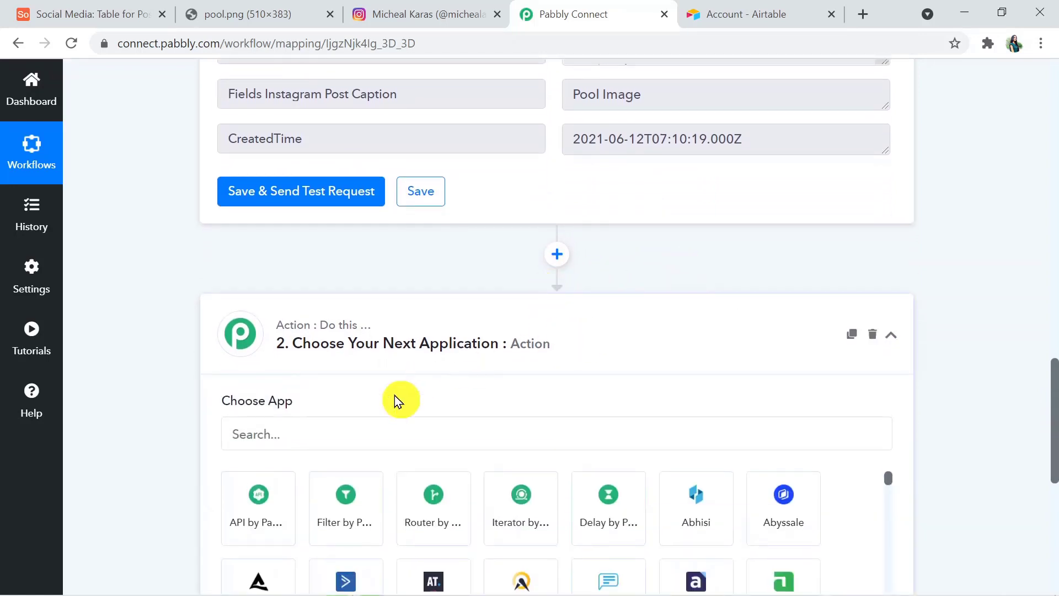
left_click_drag(1053, 410, 1053, 443)
left_click(349, 291)
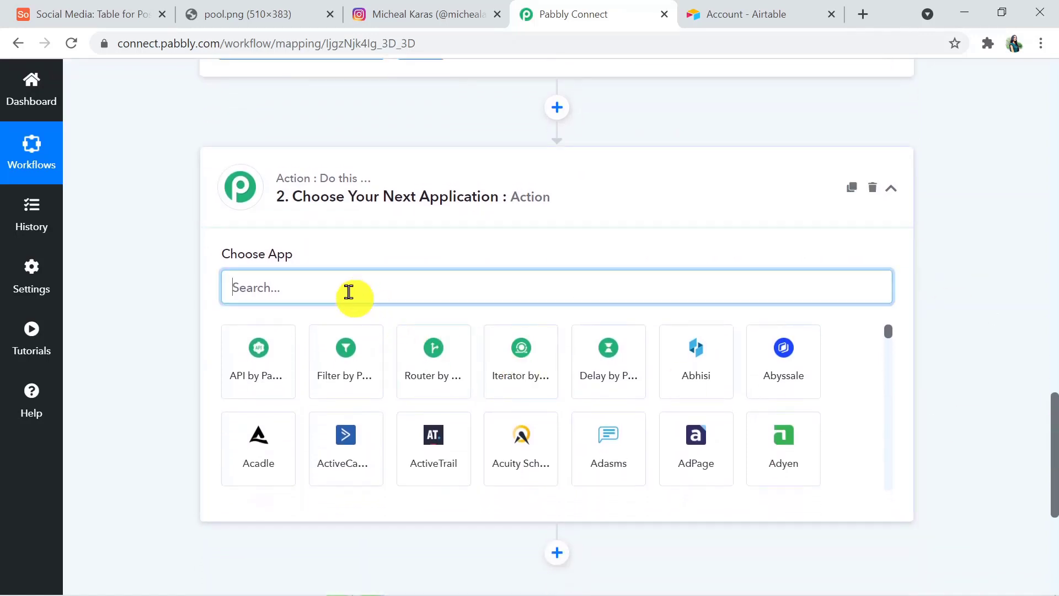
type("inst")
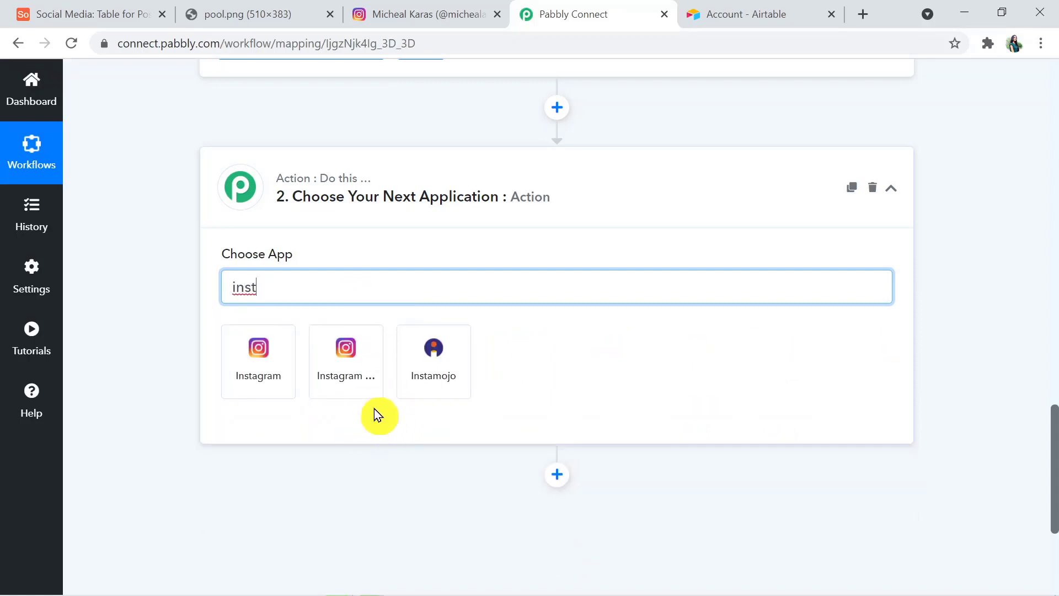
left_click(350, 376)
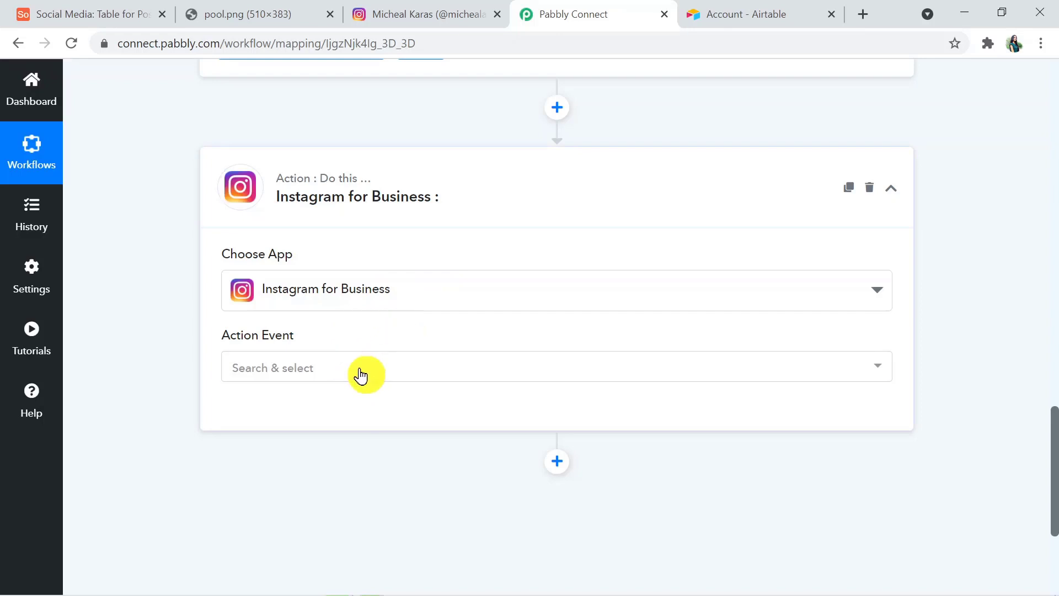
left_click(360, 375)
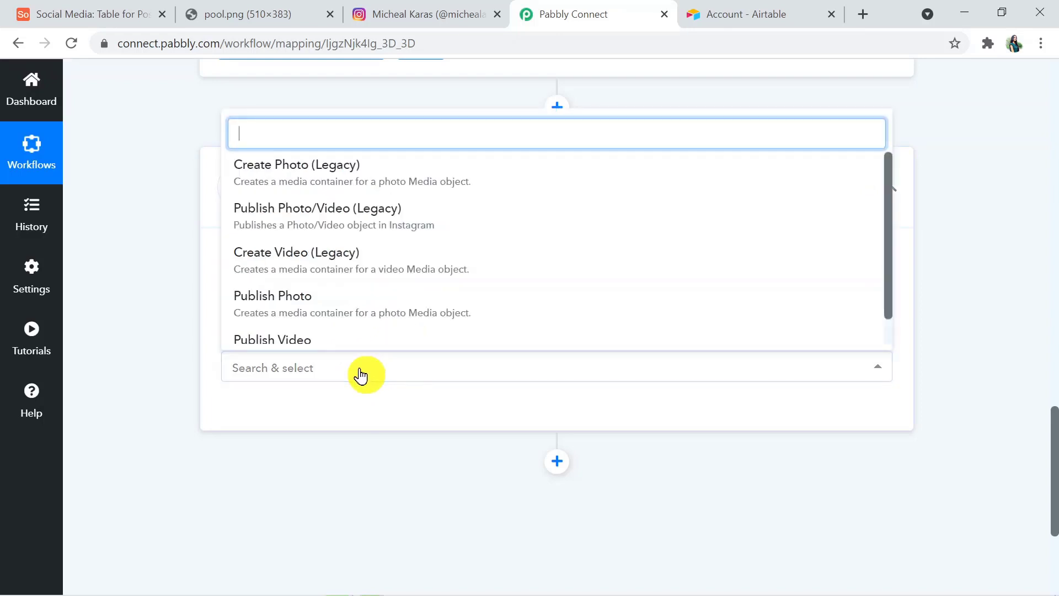
left_click(342, 305)
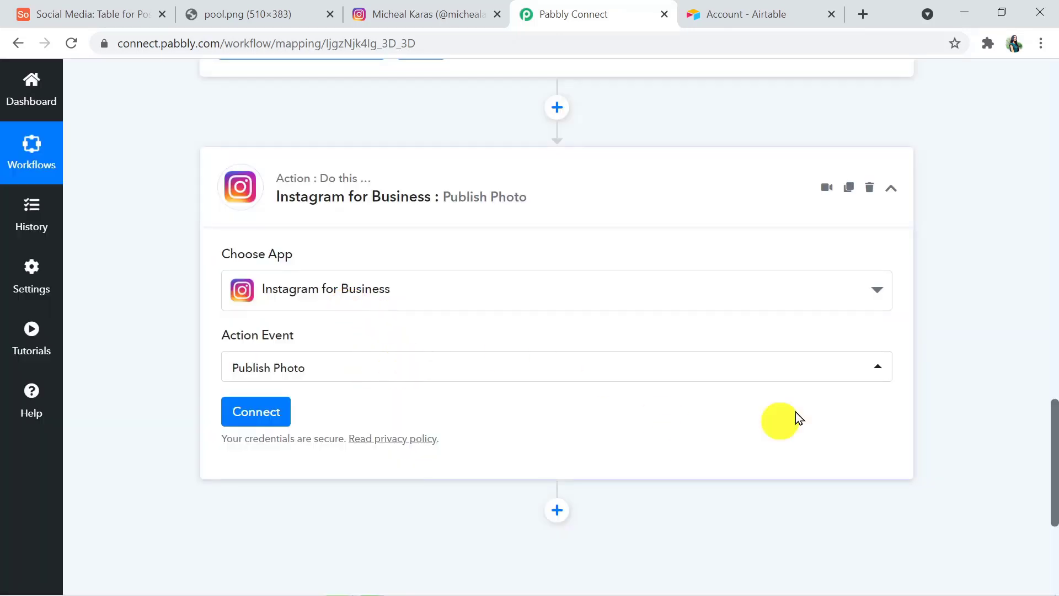
Step: Connect and authorize the Instagram business account for the action
left_click_drag(1052, 496, 1052, 512)
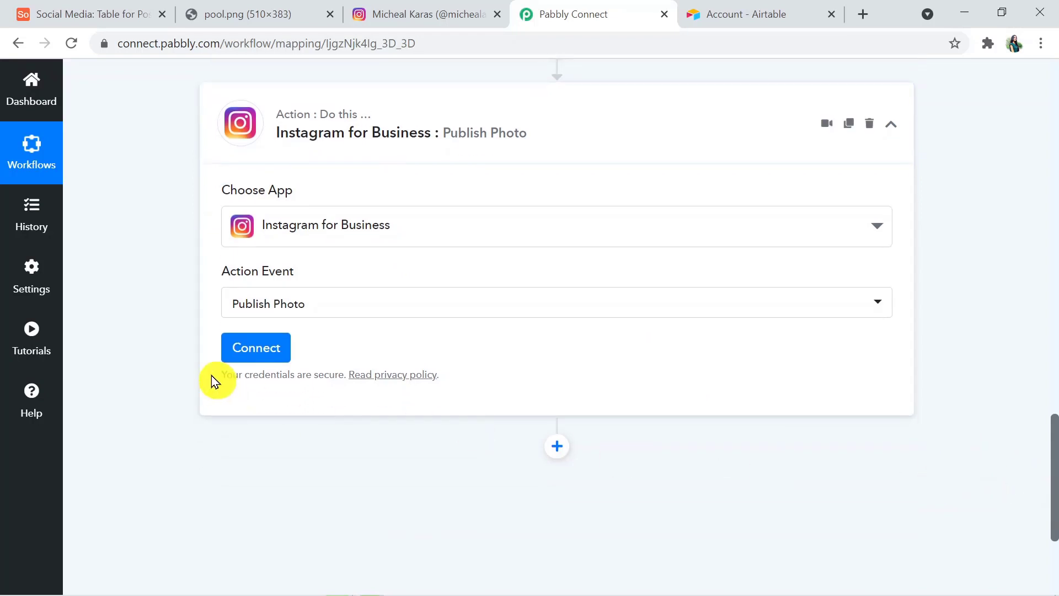
left_click(254, 358)
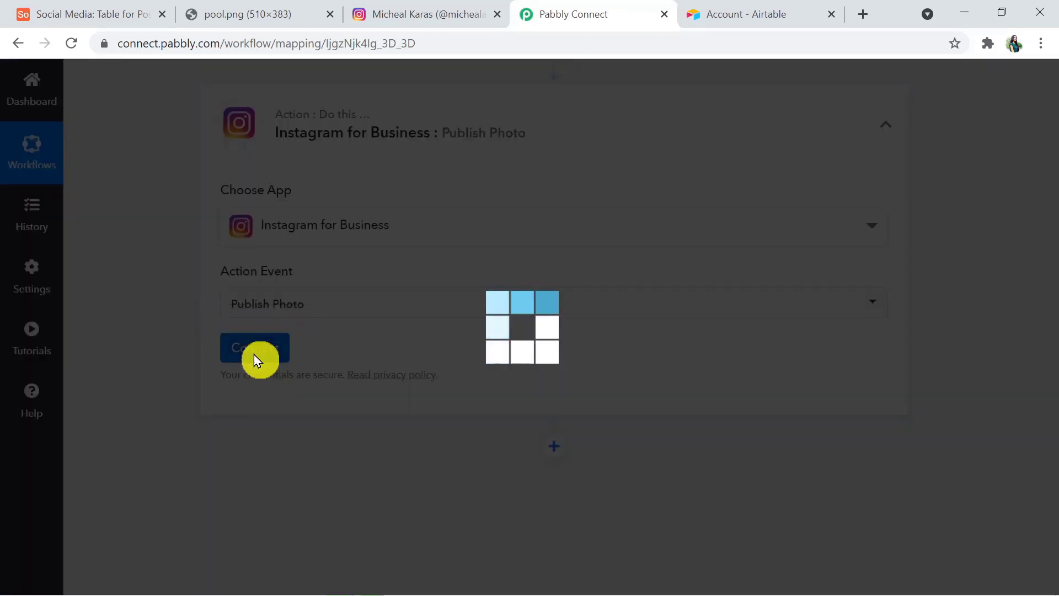
left_click(662, 412)
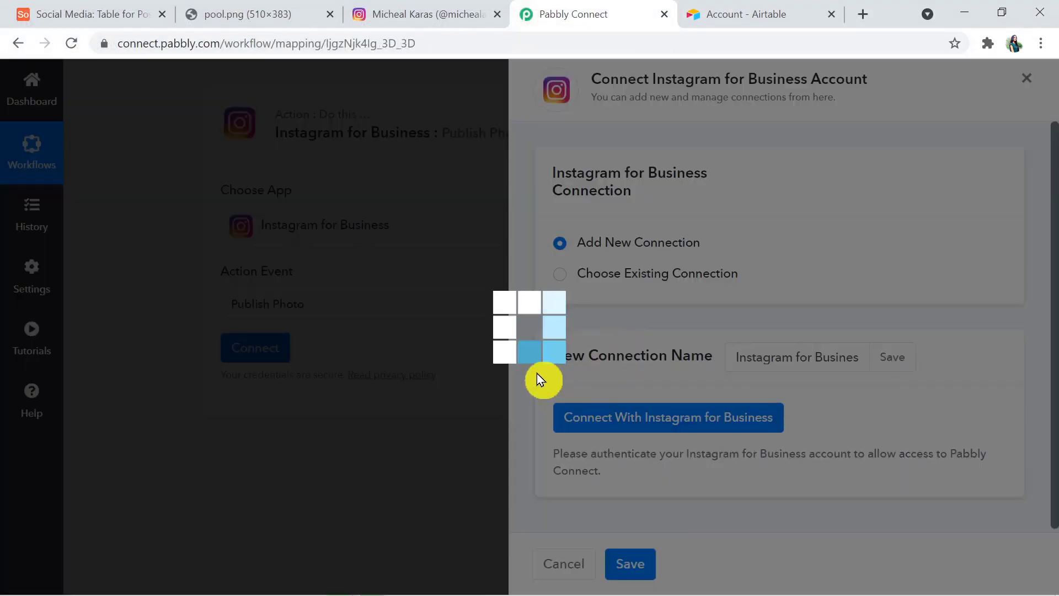
left_click(524, 405)
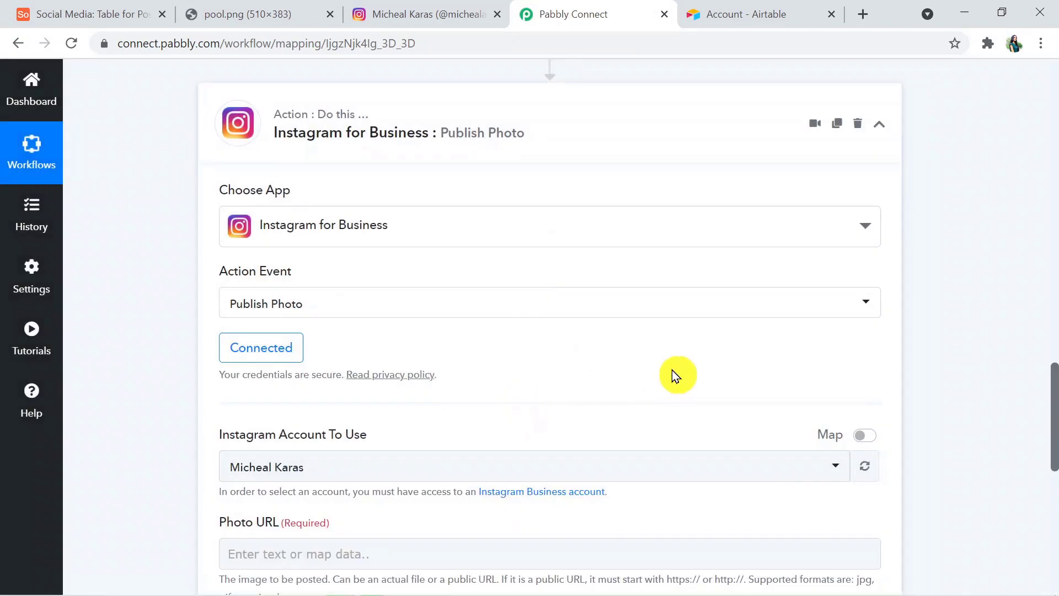
Step: Map the Airtable Fields Photo Url into the Photo URL field
left_click_drag(1054, 417, 1055, 450)
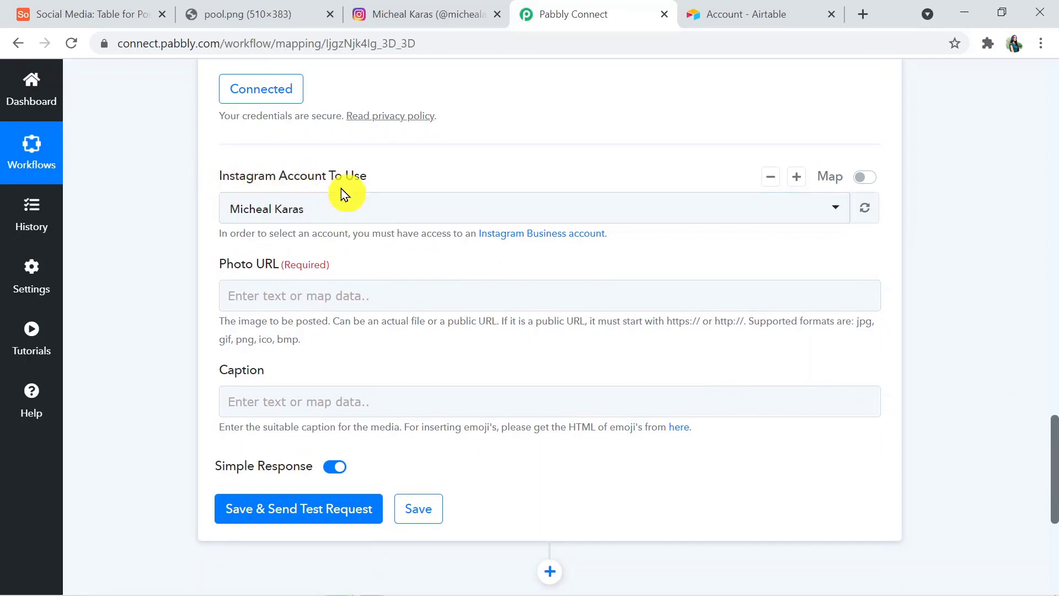
left_click(395, 21)
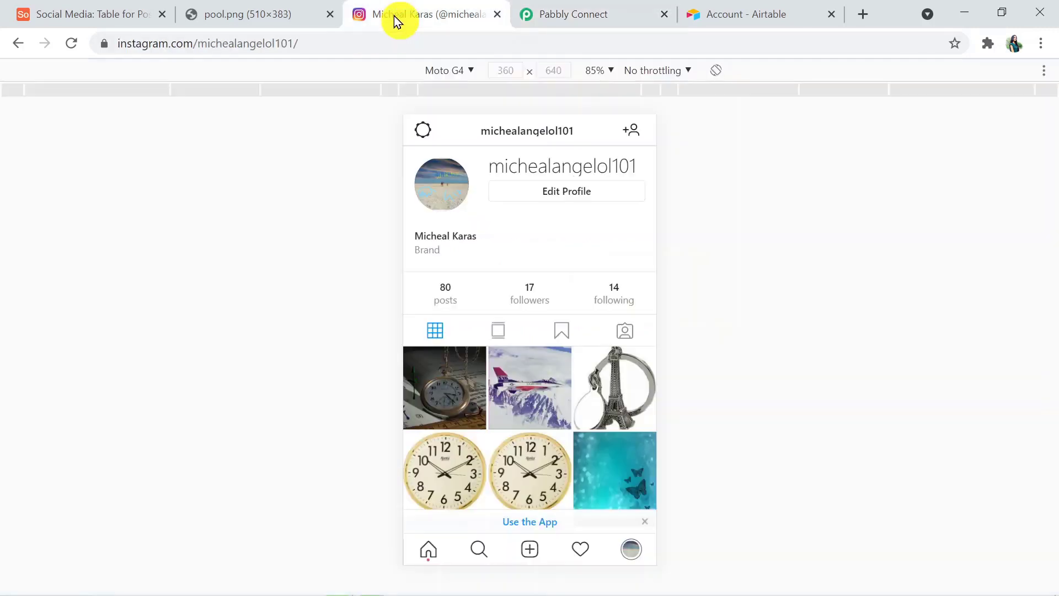
left_click(575, 14)
left_click(260, 298)
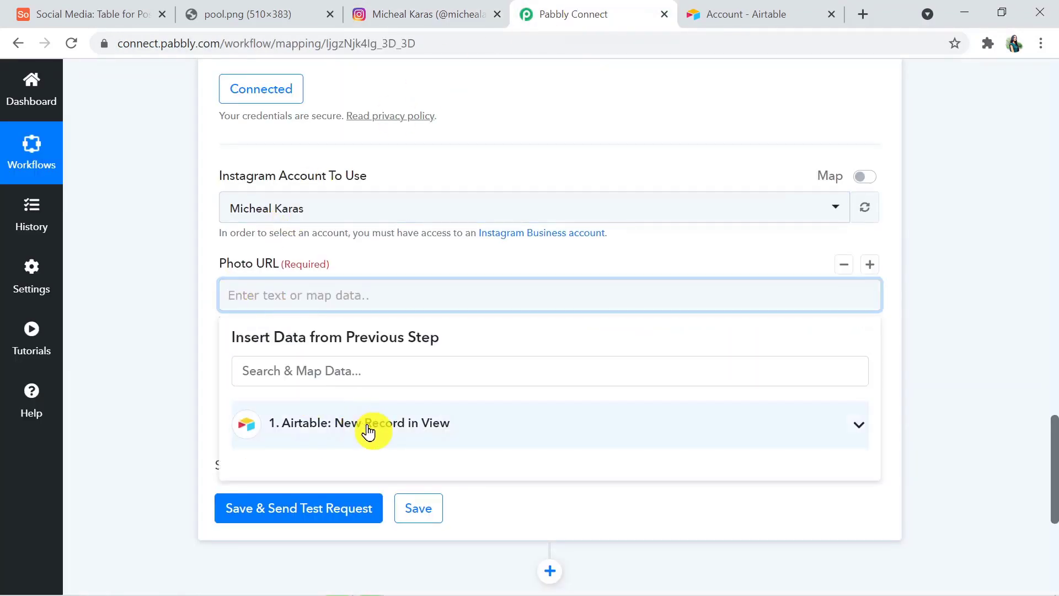
left_click(368, 431)
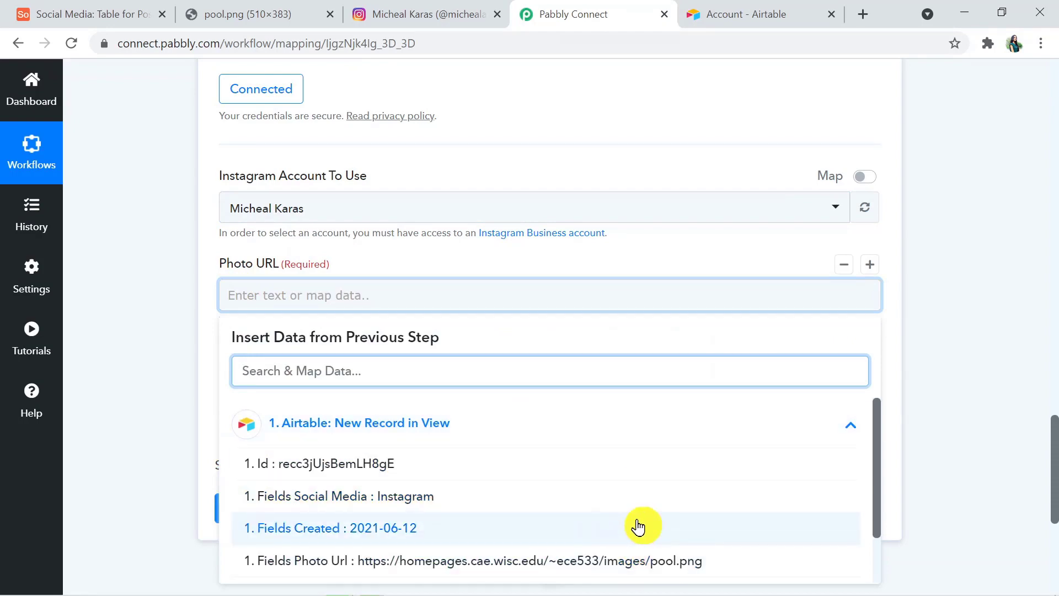
mouse_move(1053, 473)
left_mouse_down()
mouse_move(1052, 302)
mouse_move(1053, 463)
left_mouse_up()
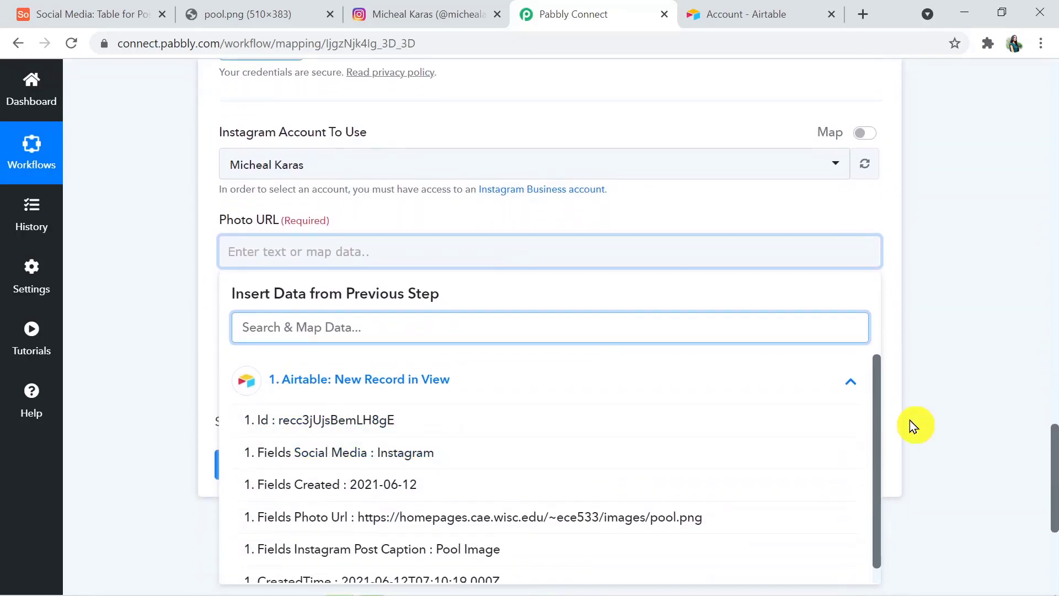
left_click_drag(1053, 499, 1054, 514)
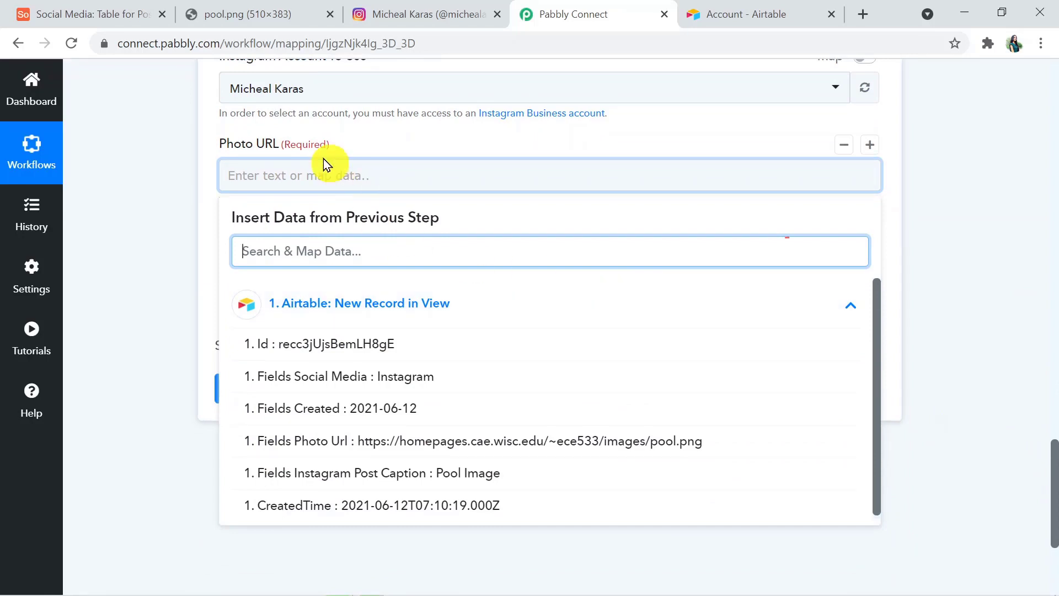
left_click(402, 441)
left_click(506, 464)
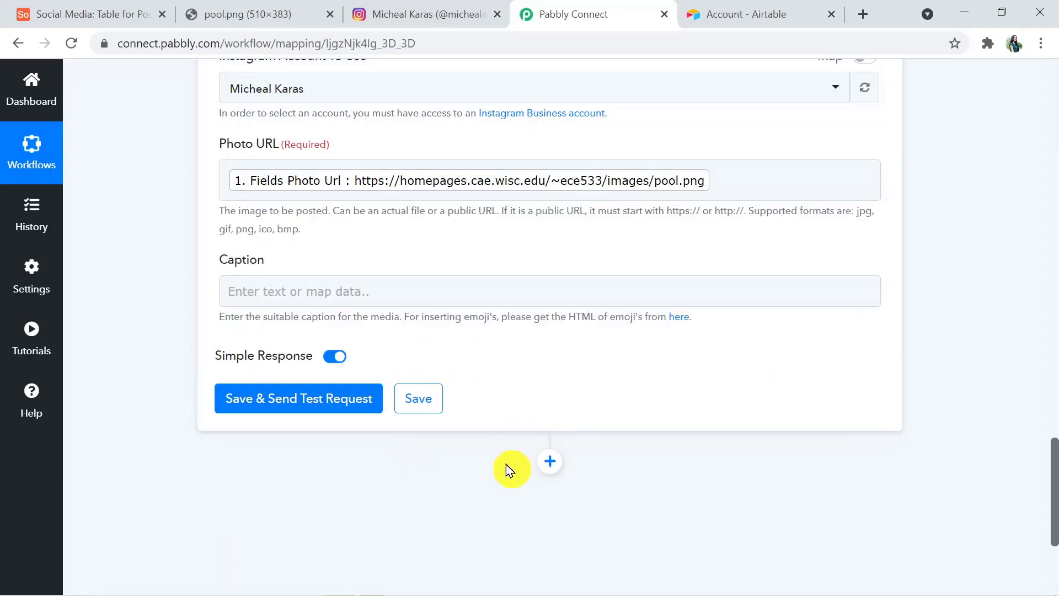
Step: Map the Airtable Fields Instagram Post Caption into the Caption field
left_click(277, 290)
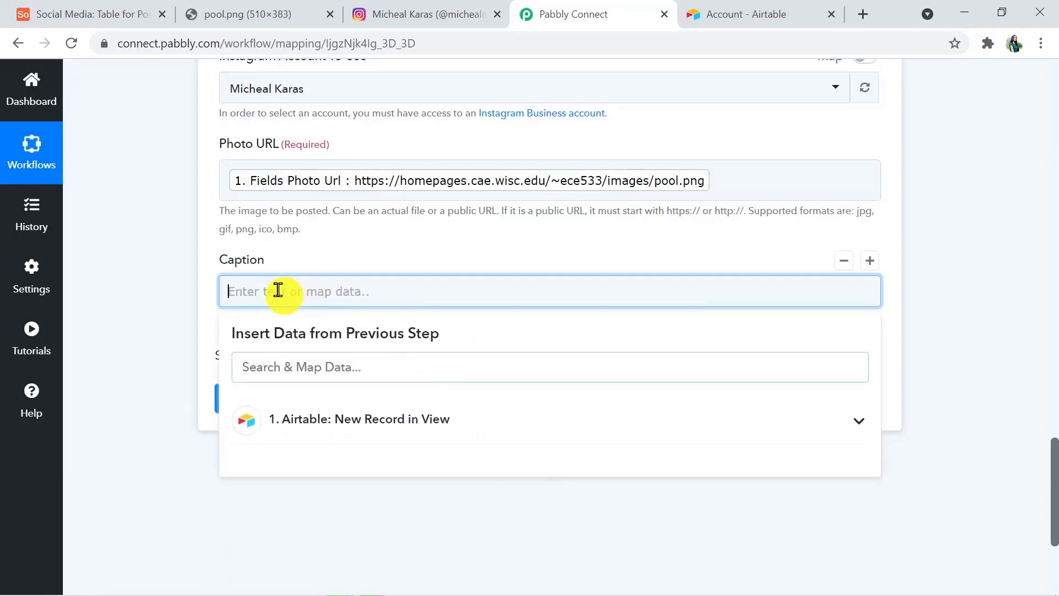
left_click(321, 417)
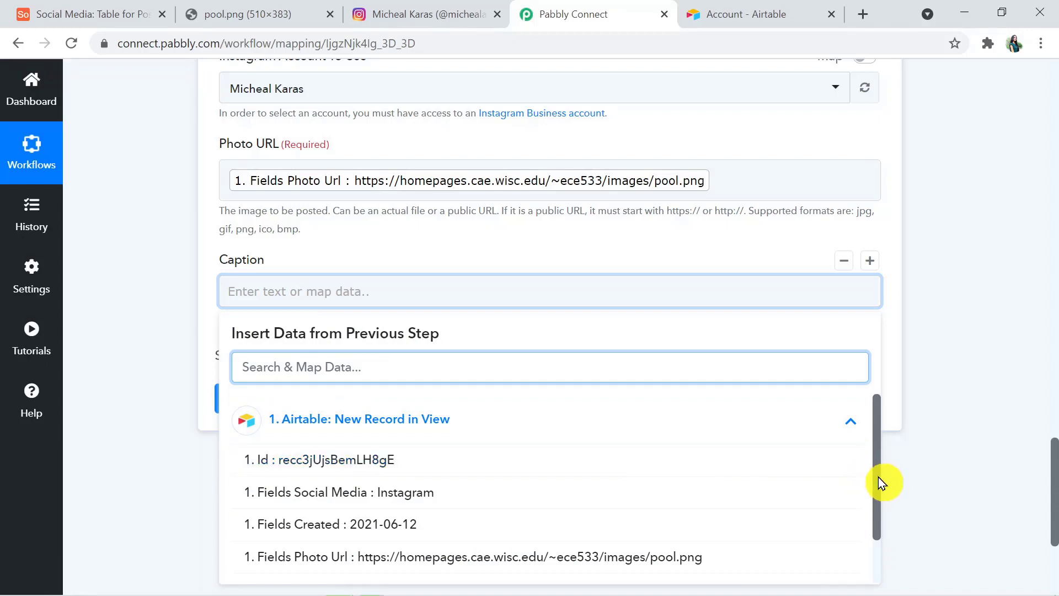
left_click_drag(877, 480, 875, 515)
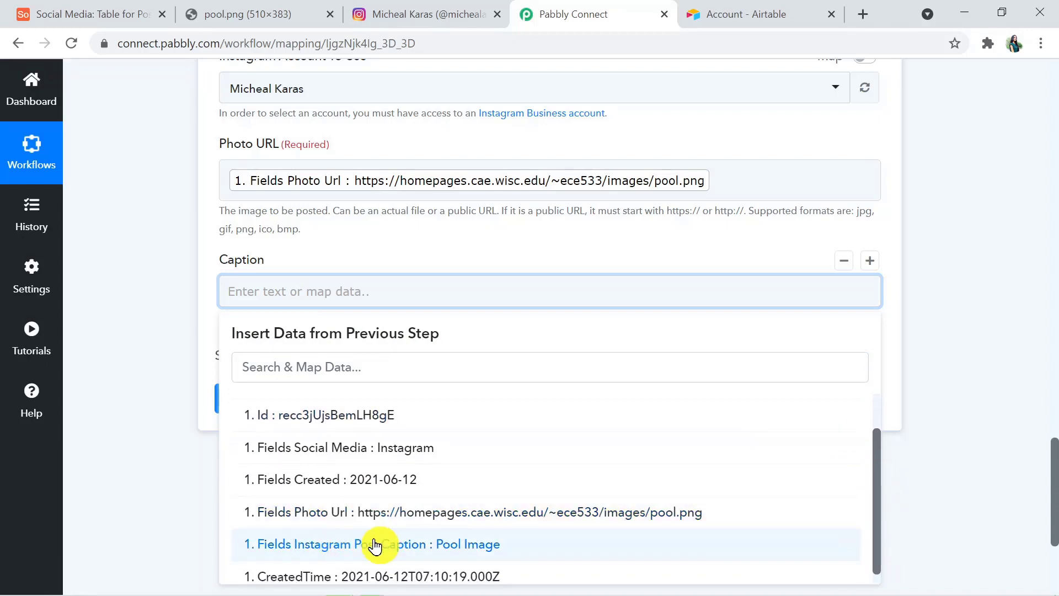
left_click(375, 546)
left_click(911, 454)
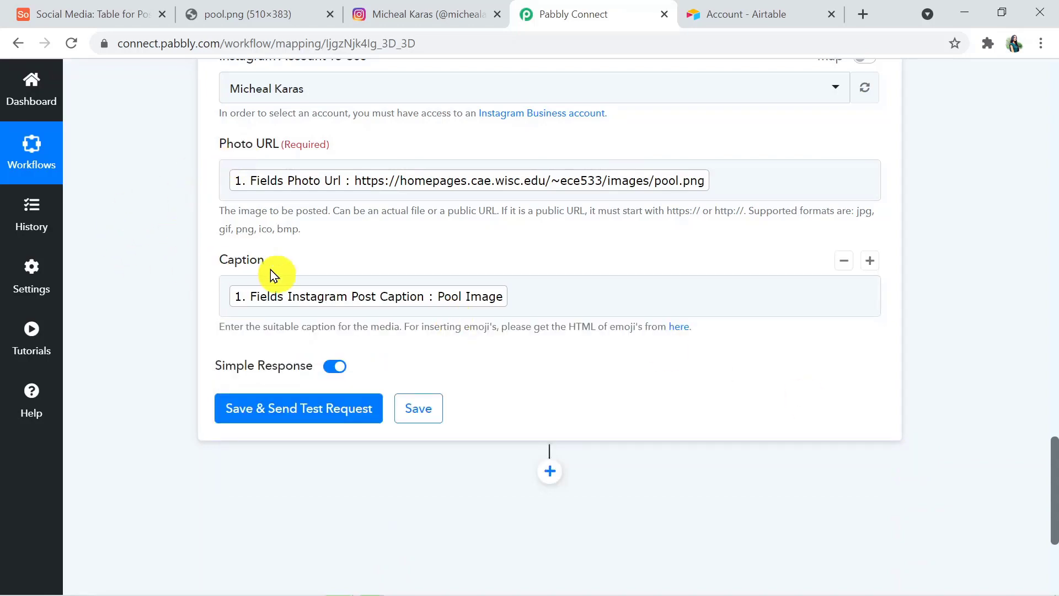
Step: Send the test post, then reload the Instagram profile and view the new Pool Image post
left_click(328, 409)
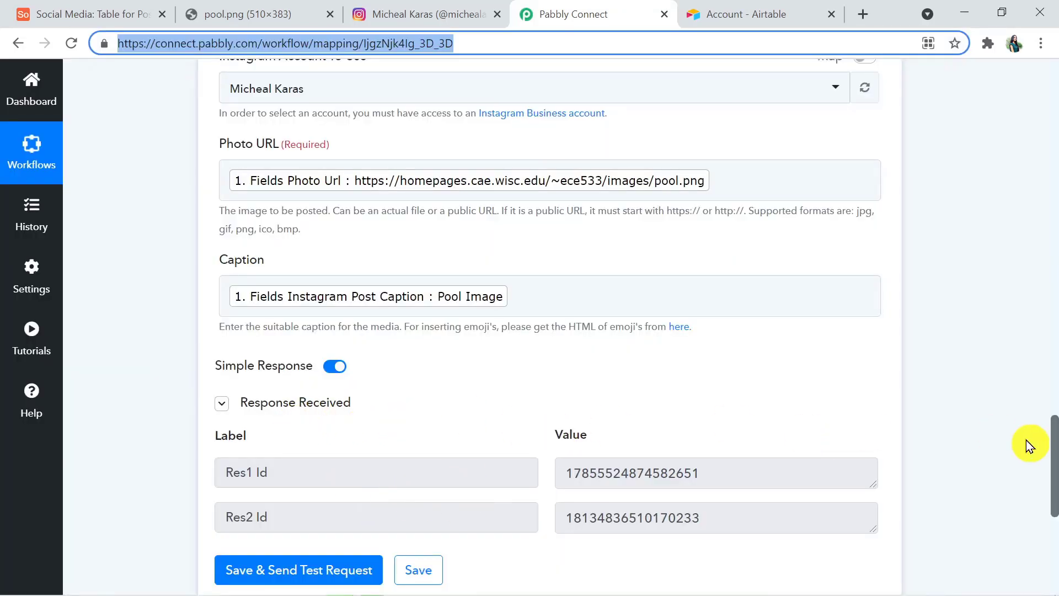
left_click_drag(1054, 446, 1056, 470)
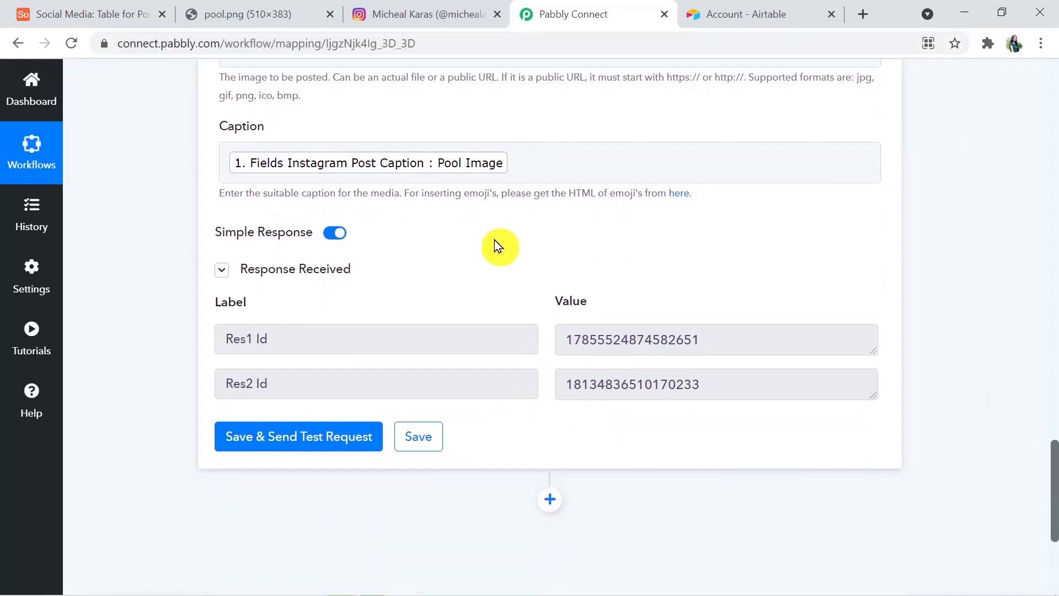
left_click(413, 18)
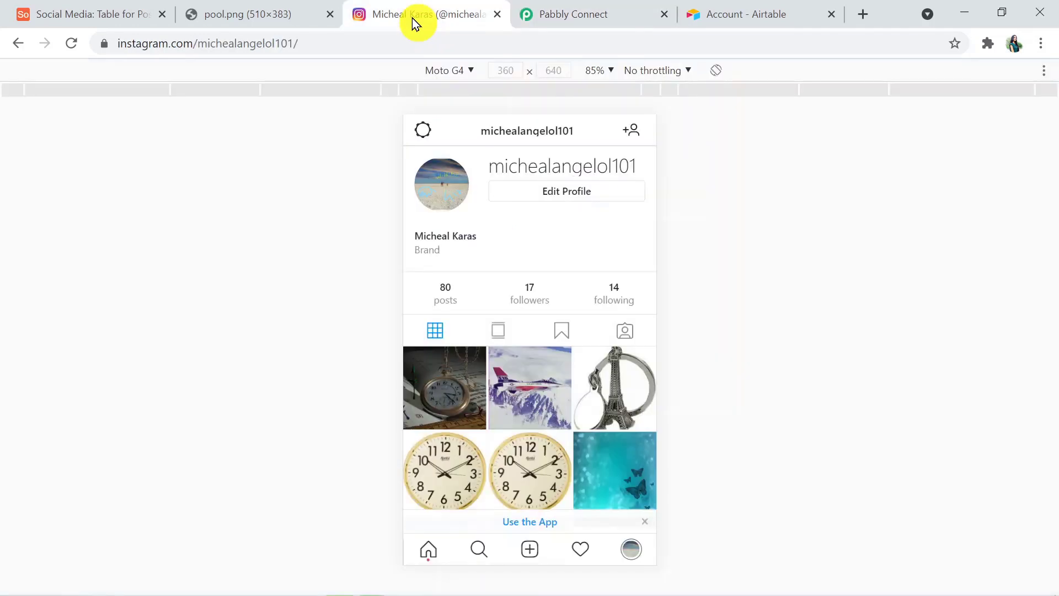
left_click(317, 37)
key("Return")
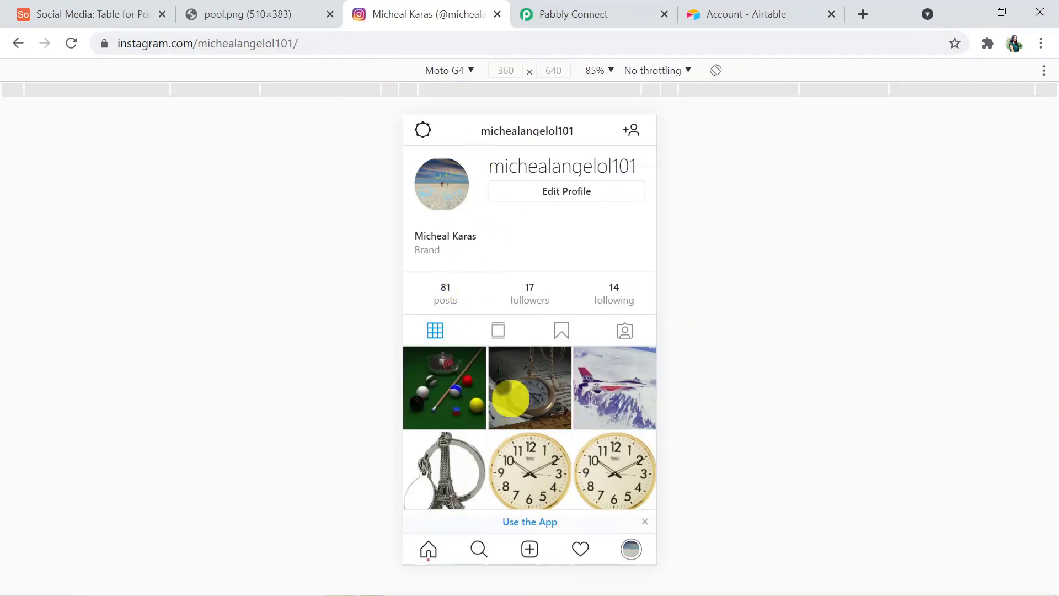
left_click(447, 396)
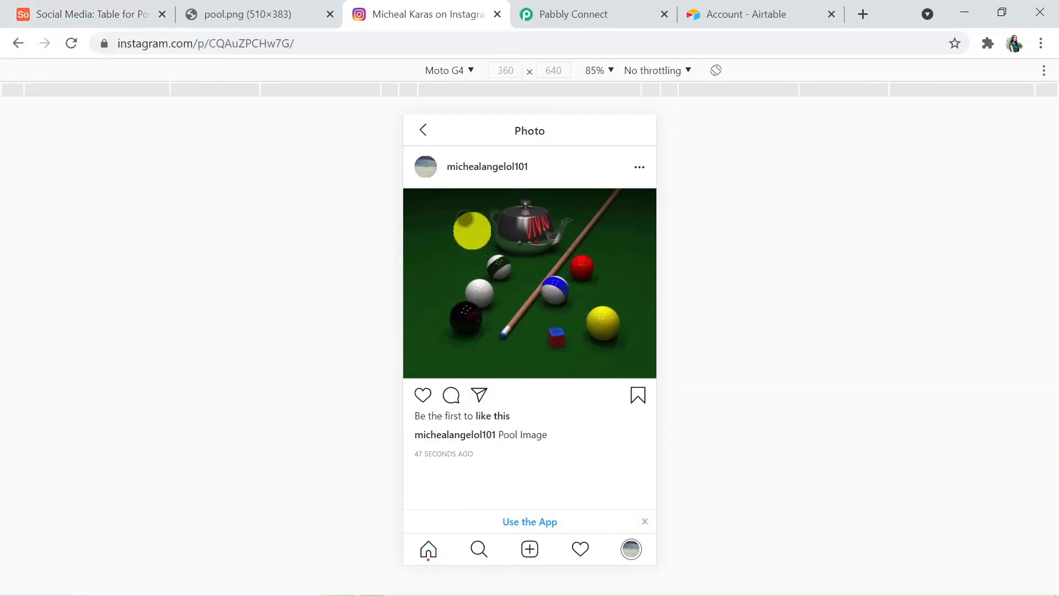
left_click(567, 20)
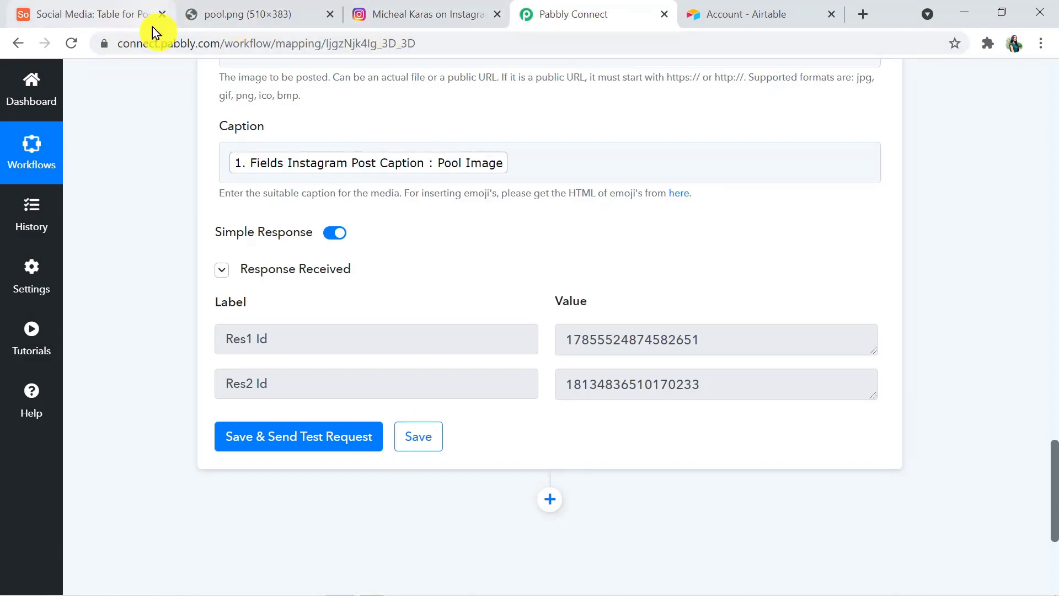
Step: Collapse the Instagram Publish Photo action and the Airtable trigger cards
left_click_drag(1053, 490, 1052, 314)
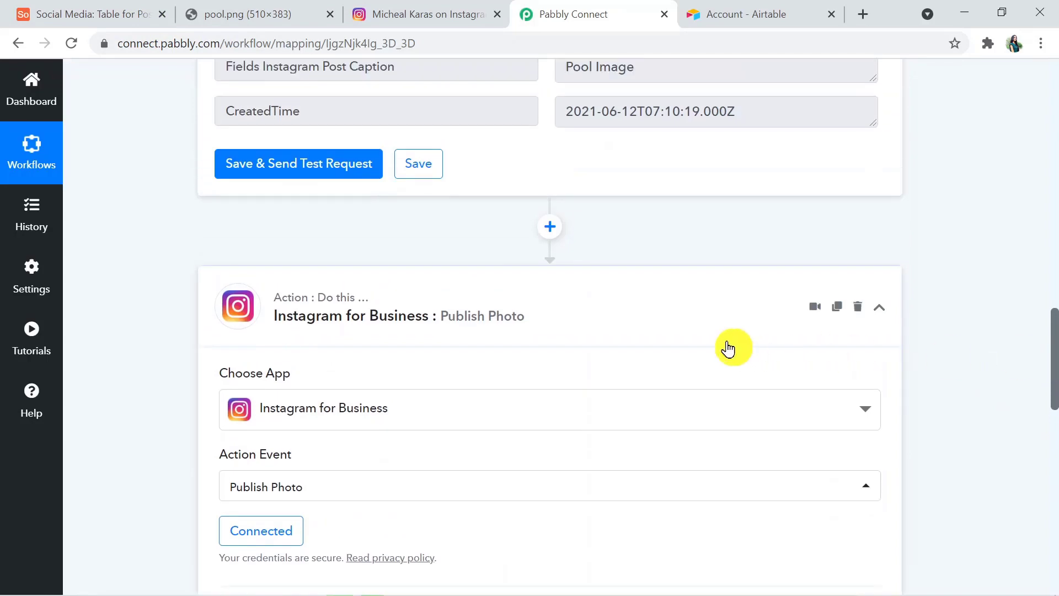
left_click(716, 326)
left_click_drag(1054, 466, 1051, 163)
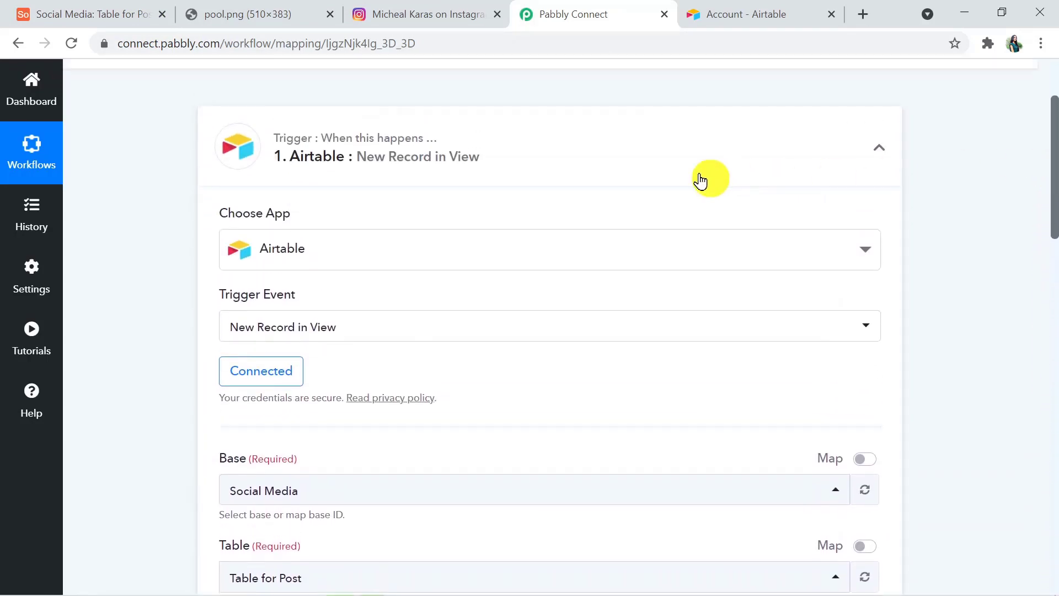
left_click(660, 161)
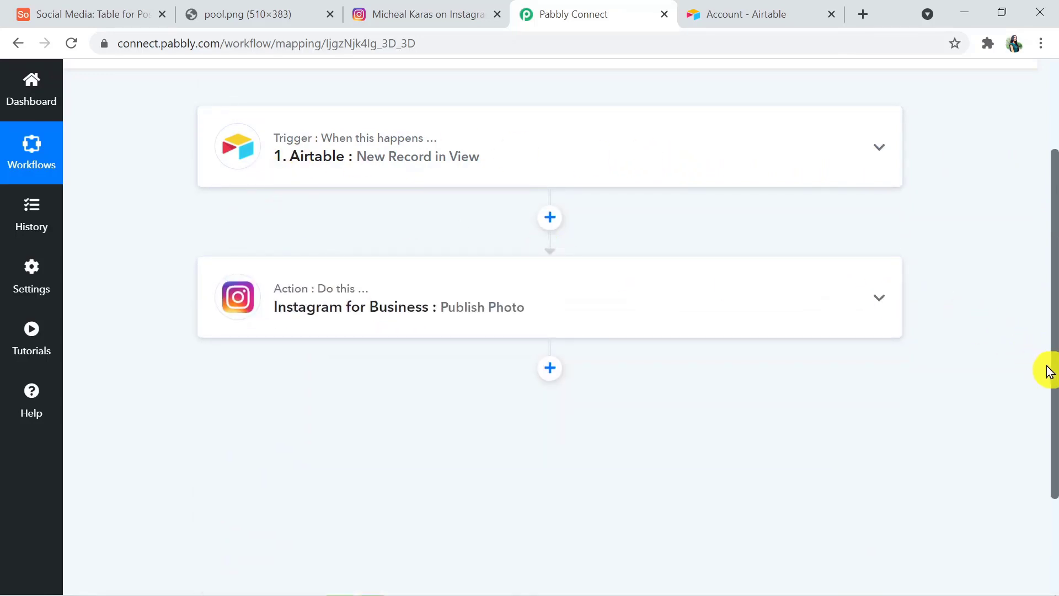
left_click_drag(1054, 389, 1054, 319)
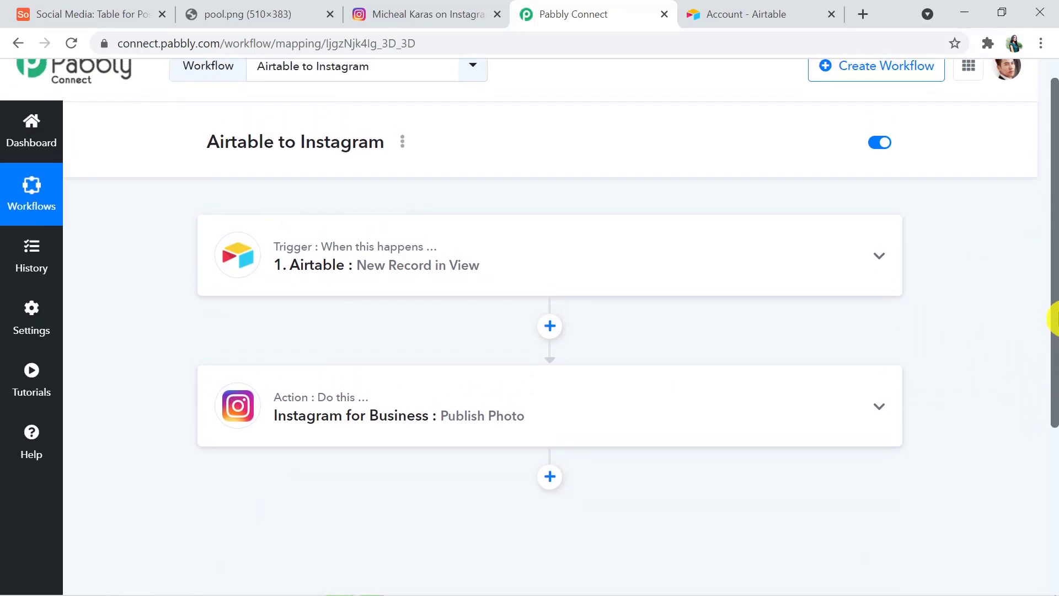